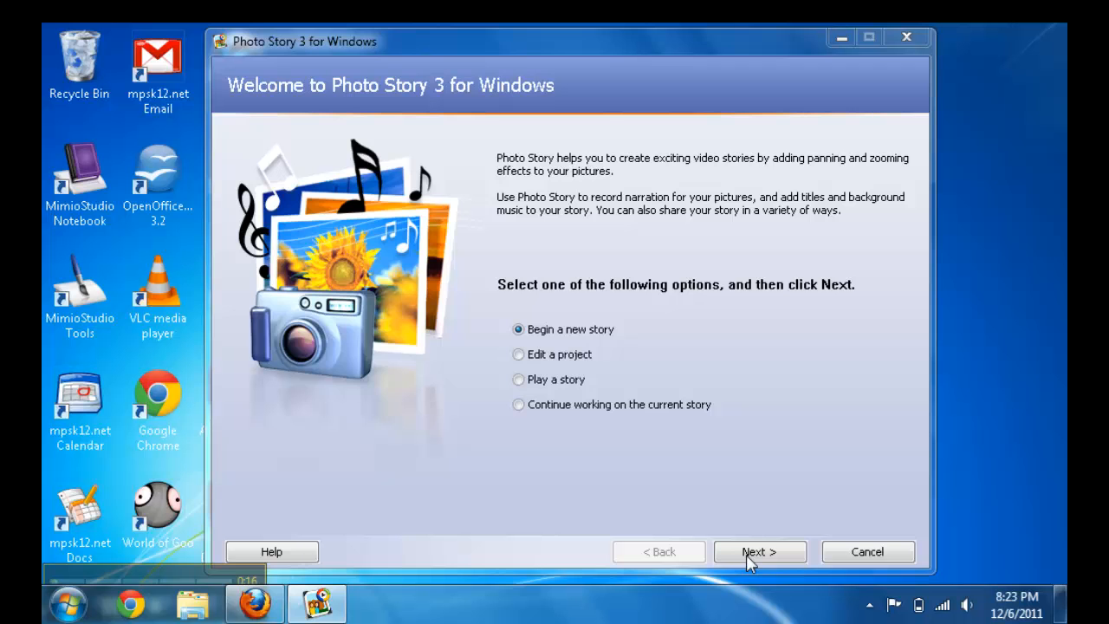
# Begin a new story without saving the previous project, and import the pictures "Dogs in Christmas costumes" and "Couple with tree"
pyautogui.click(749, 559)
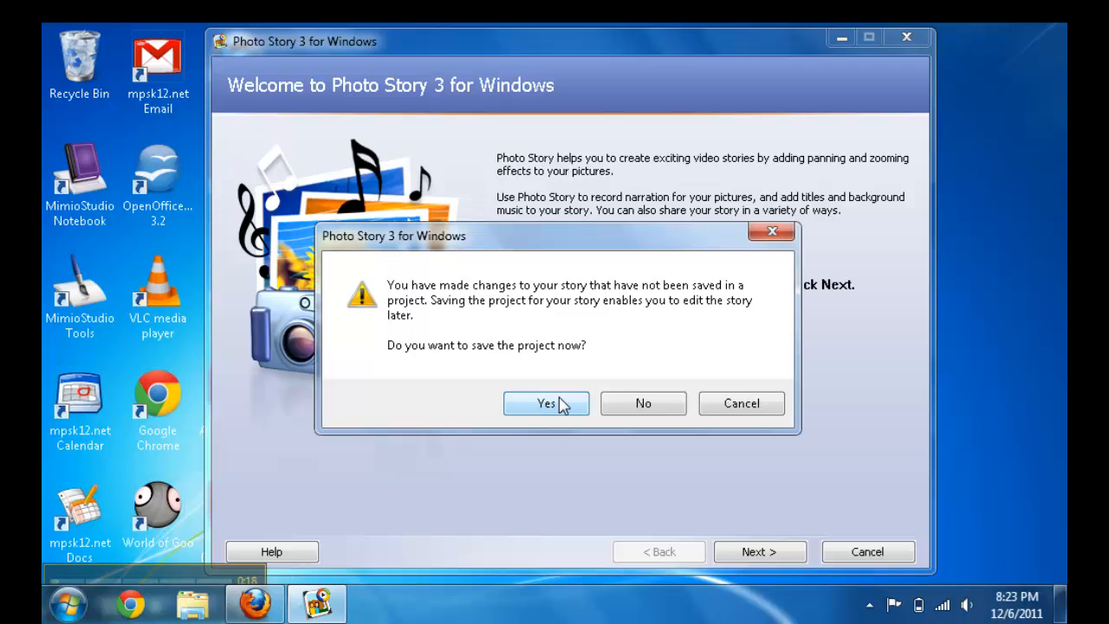
pyautogui.click(640, 403)
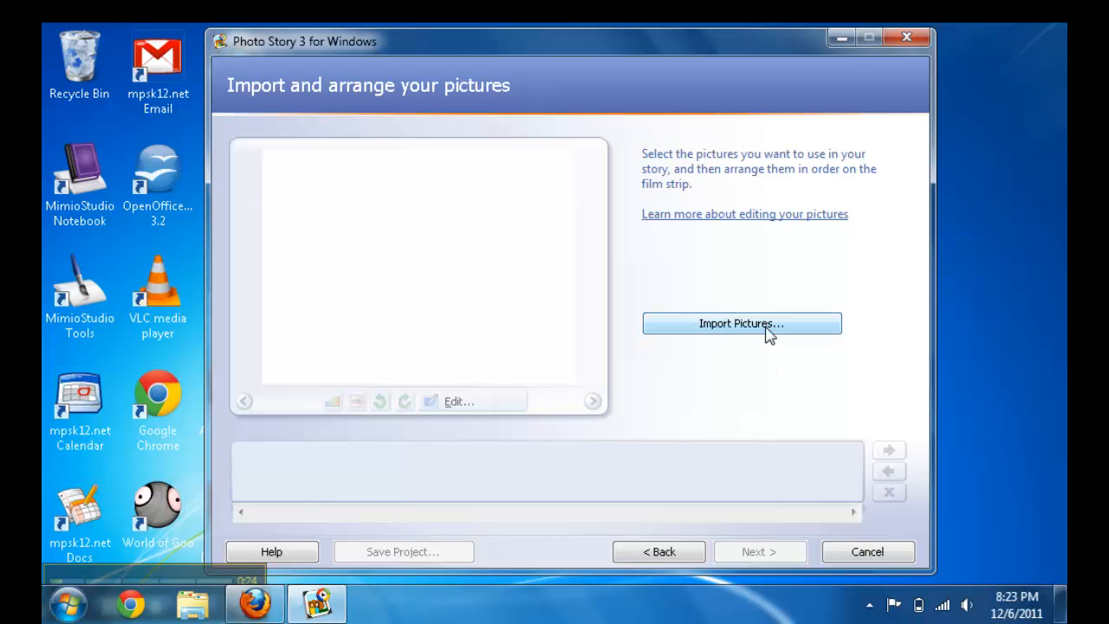
pyautogui.click(768, 335)
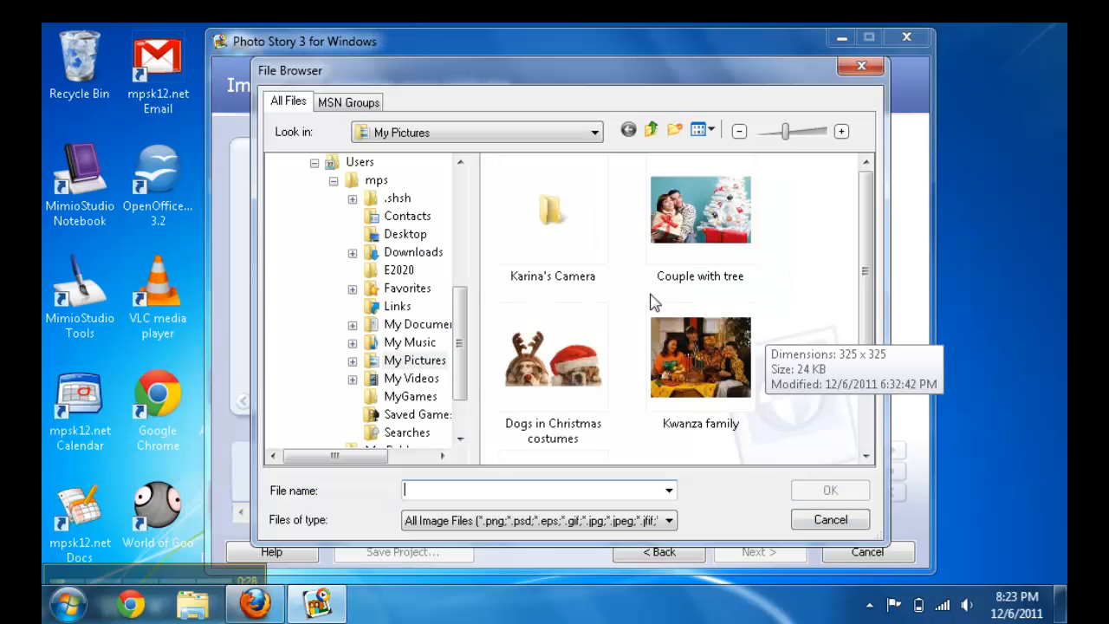
pyautogui.doubleClick(555, 355)
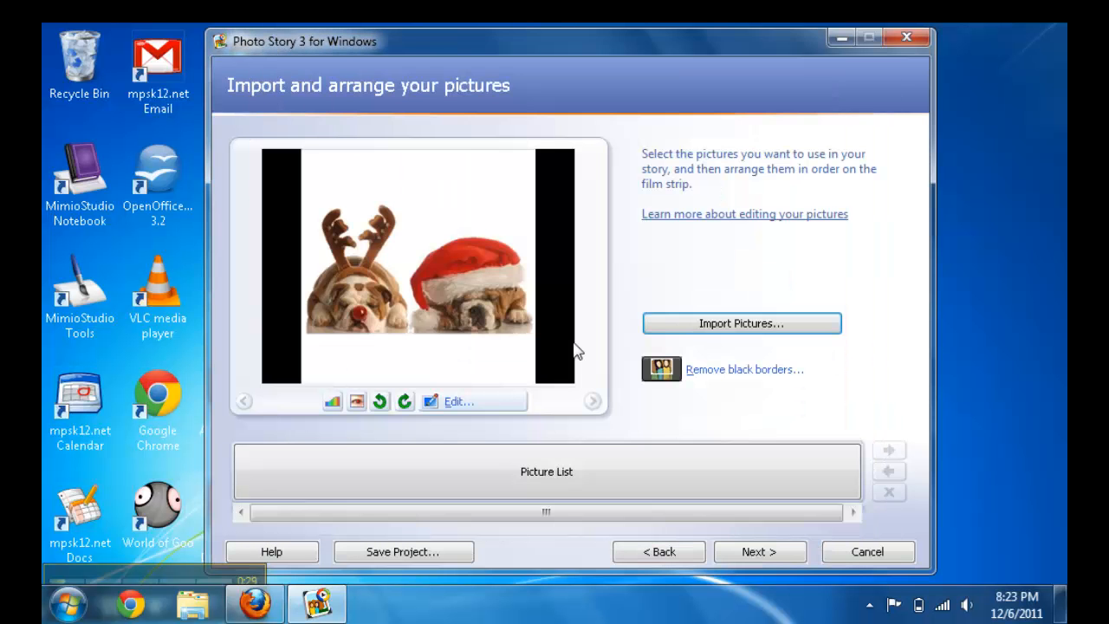
pyautogui.click(696, 325)
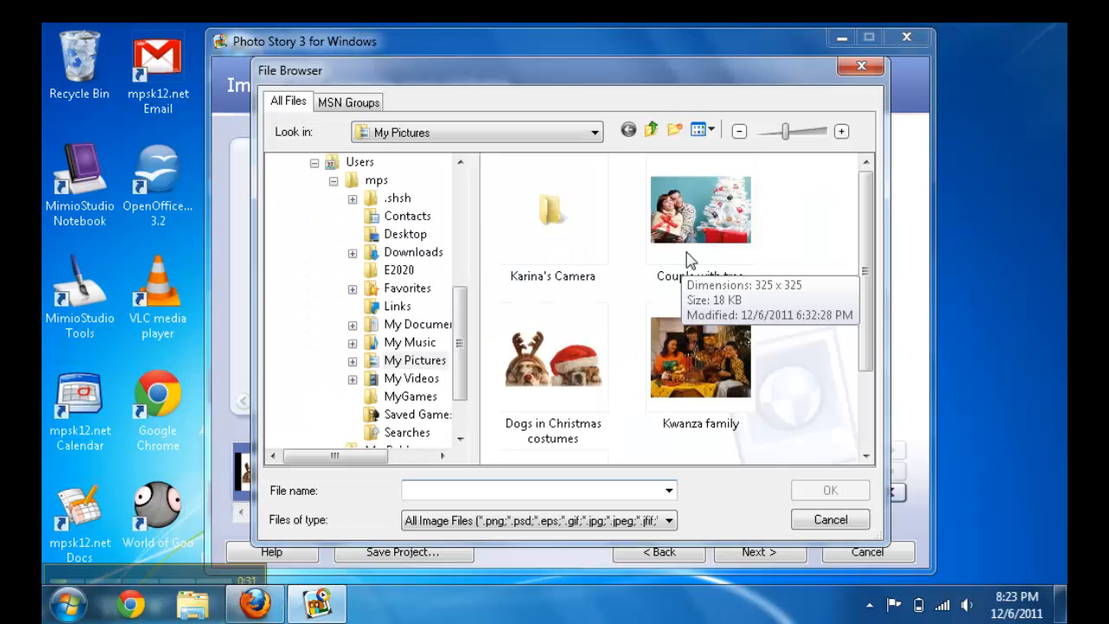
pyautogui.doubleClick(693, 247)
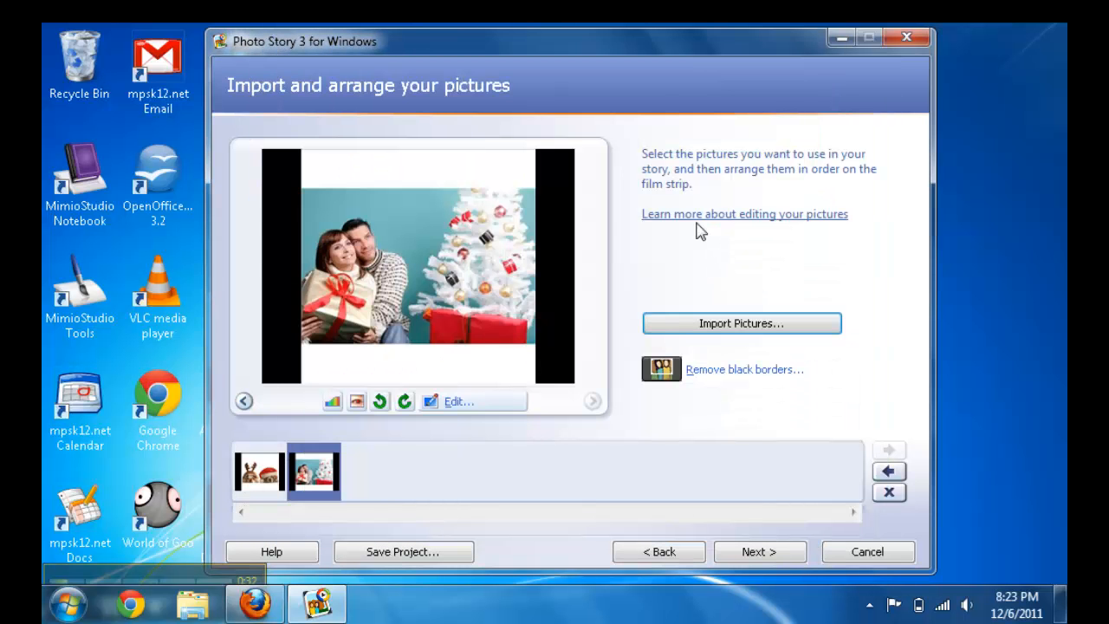
# Import the plain red picture and move it to the first position on the film strip
pyautogui.click(686, 324)
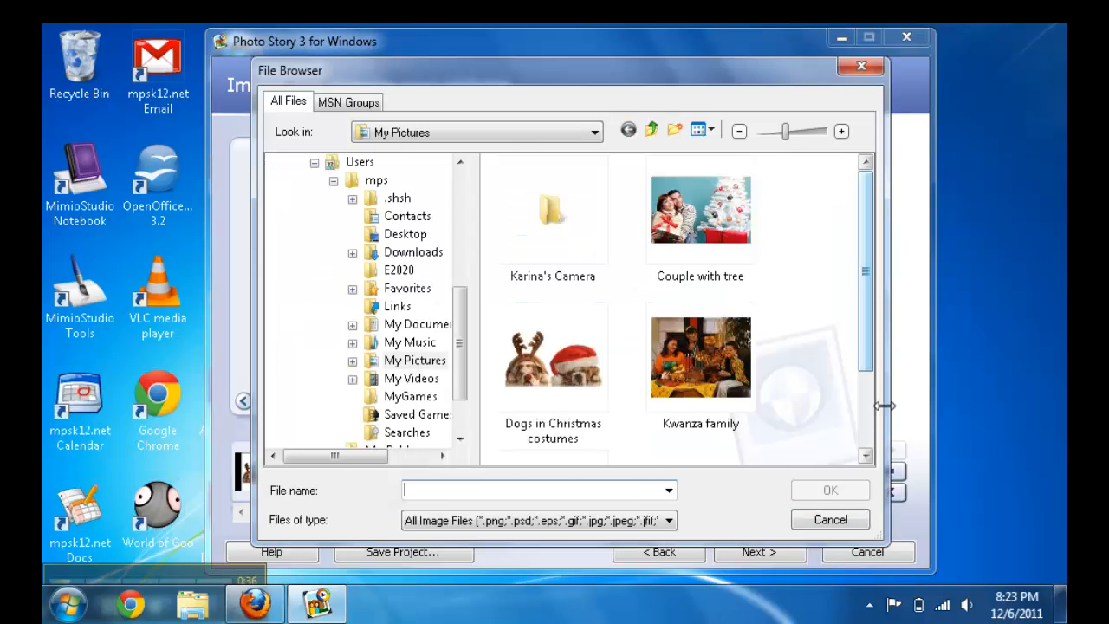
pyautogui.scroll(-2, 554, 390)
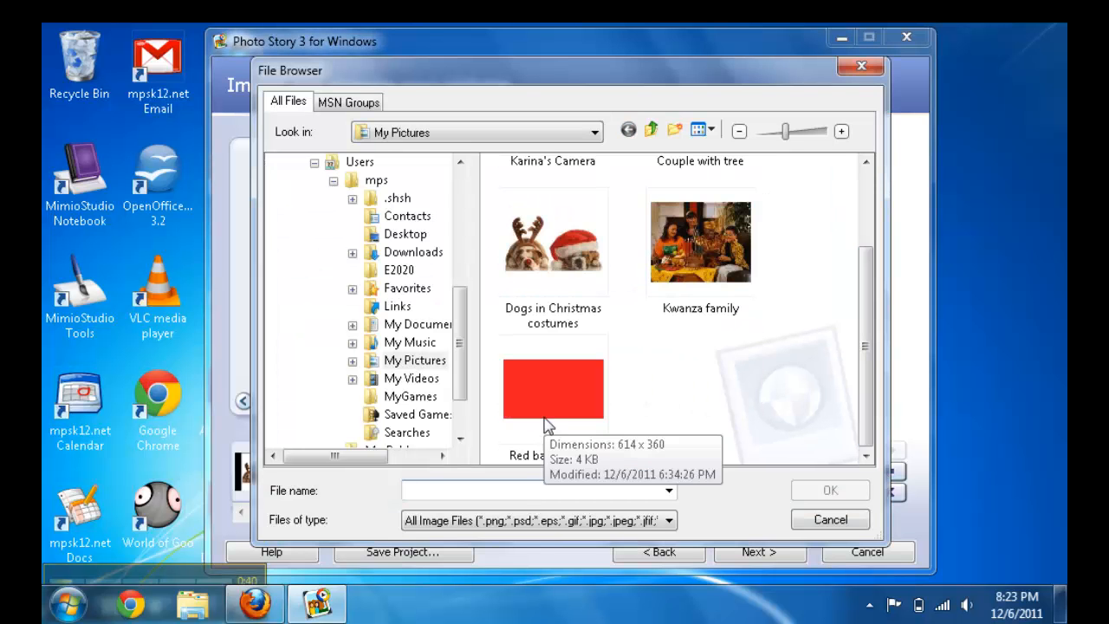
pyautogui.doubleClick(567, 388)
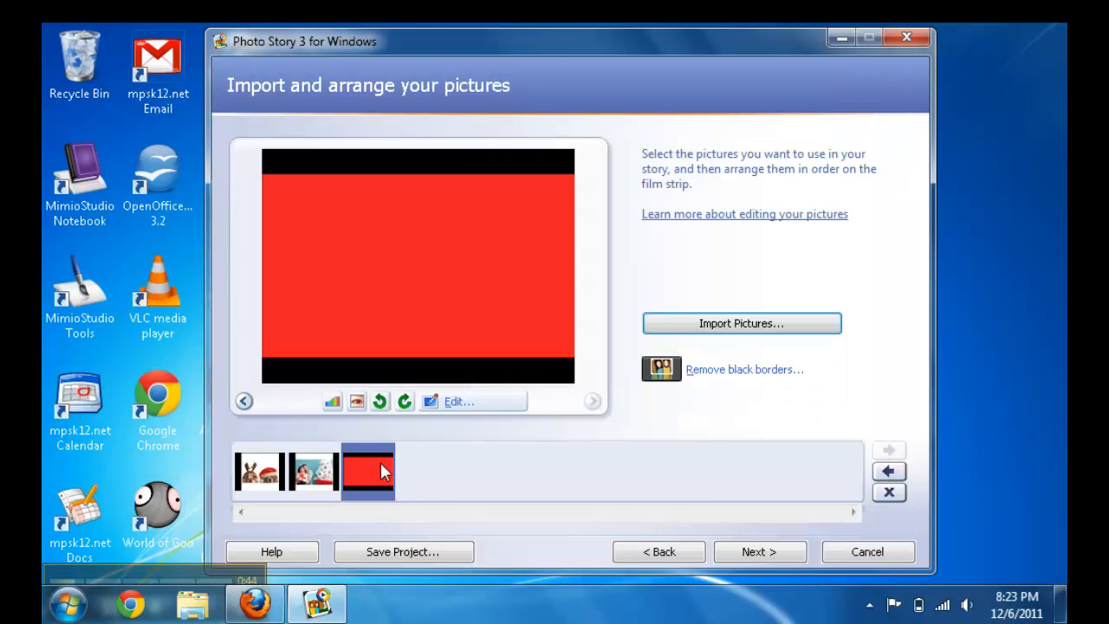
pyautogui.moveTo(380, 462); pyautogui.dragTo(250, 467)
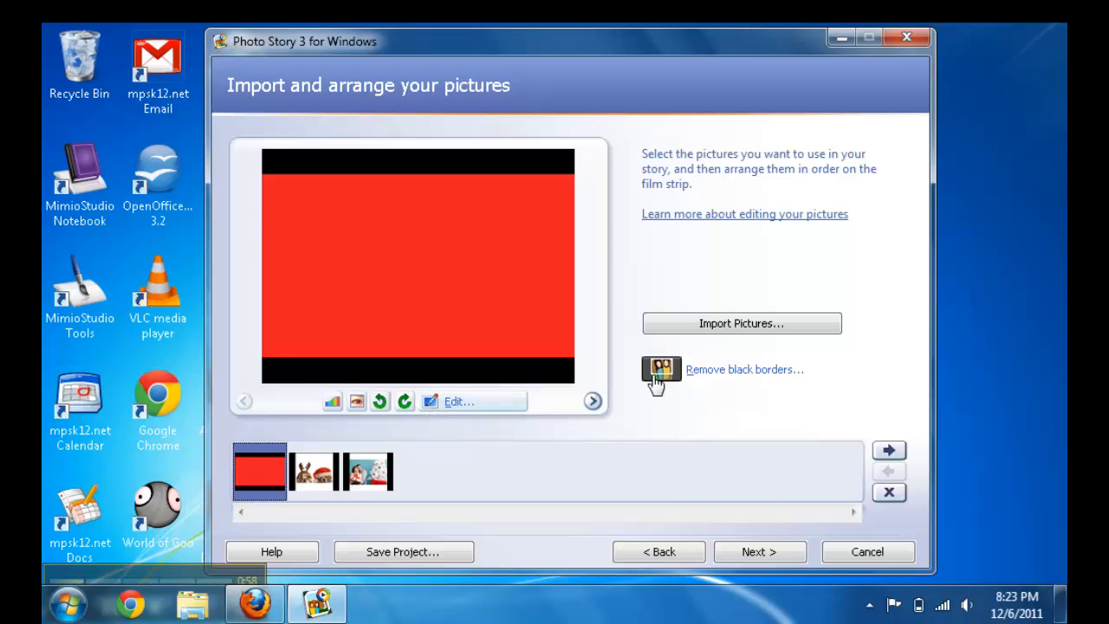
# Remove the black borders from the red picture only, cancelling the analysis of the remaining pictures
pyautogui.click(703, 375)
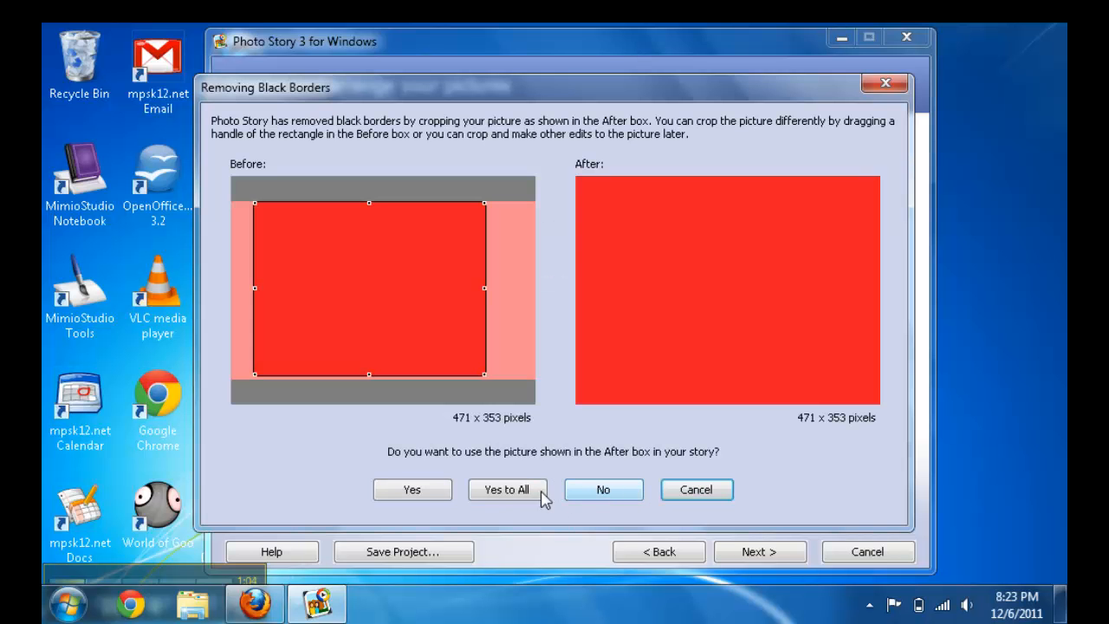
pyautogui.click(429, 490)
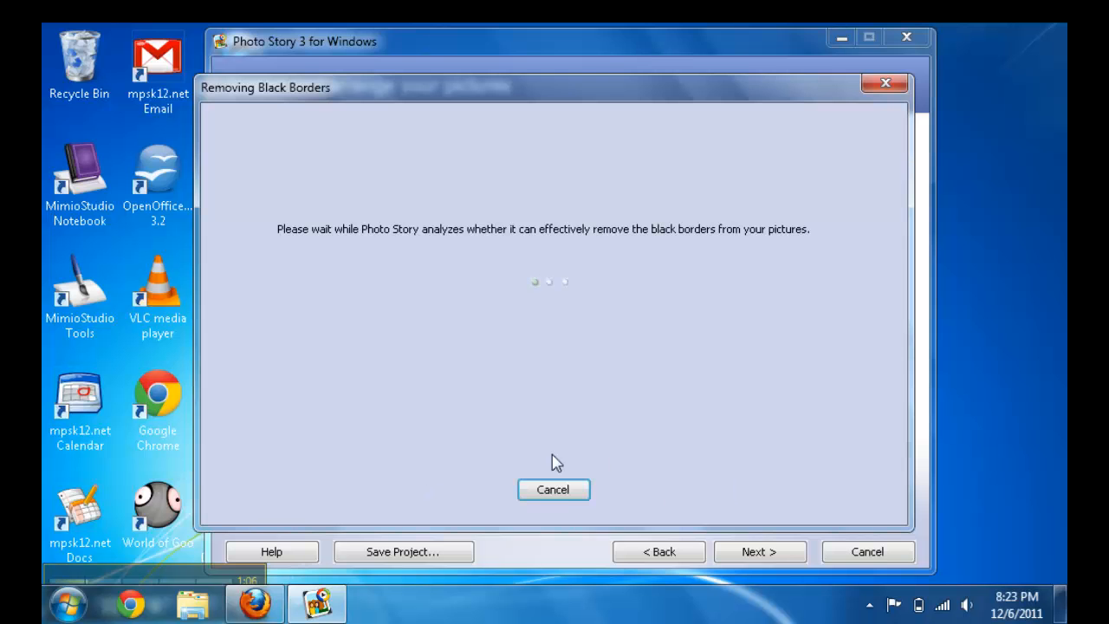
pyautogui.click(555, 489)
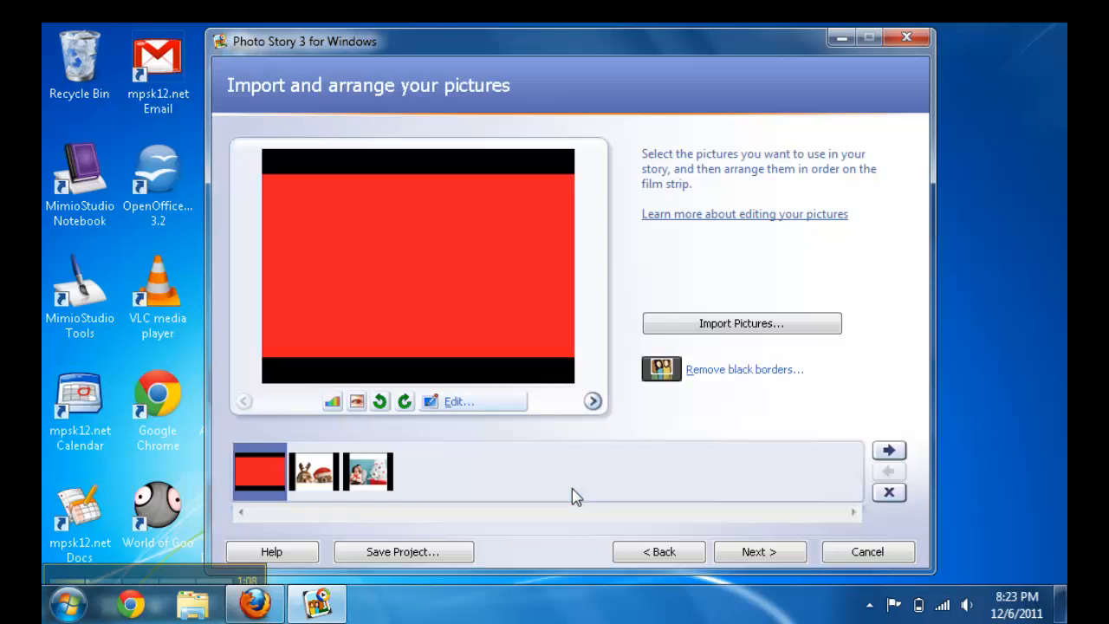
# Add the title "Christmas" to the red picture, keeping the black font color and Western script
pyautogui.click(751, 559)
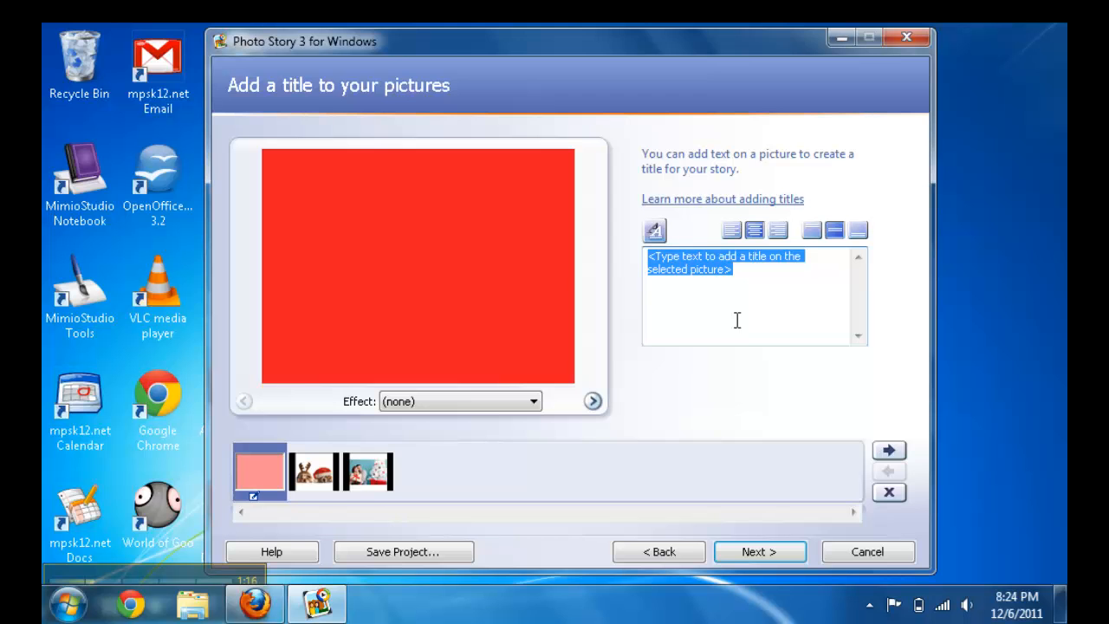
pyautogui.write('Christmas')
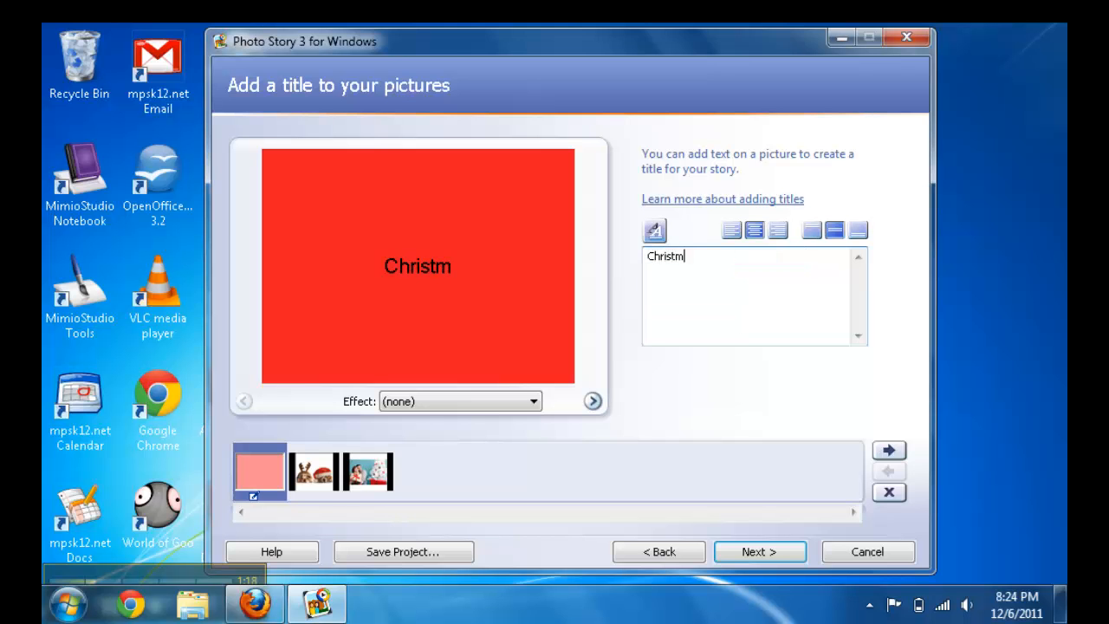
pyautogui.click(655, 232)
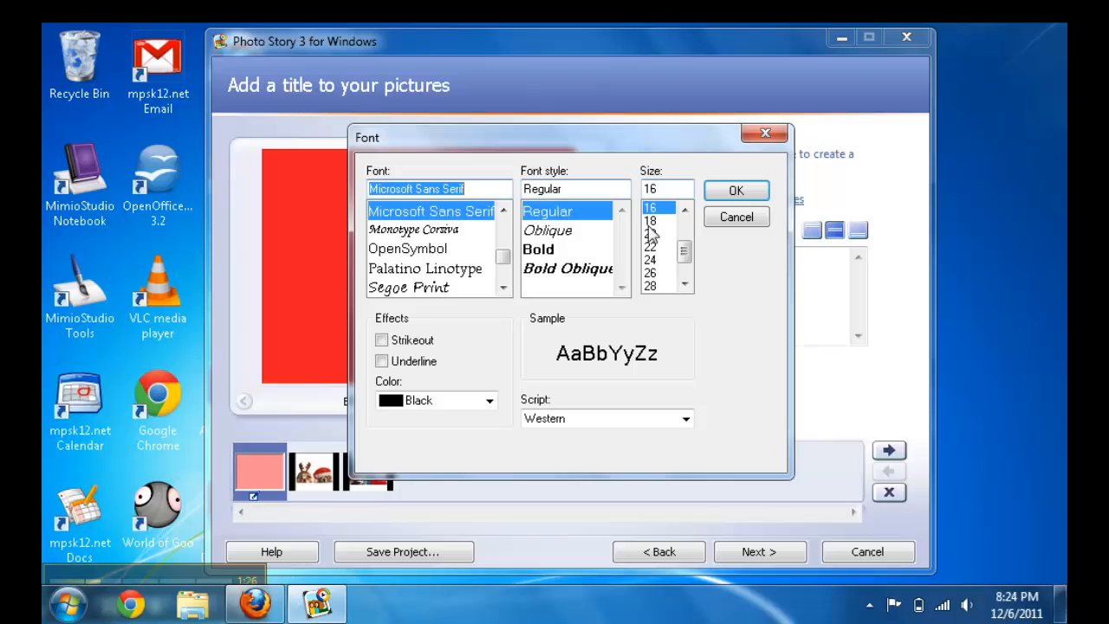
pyautogui.click(490, 401)
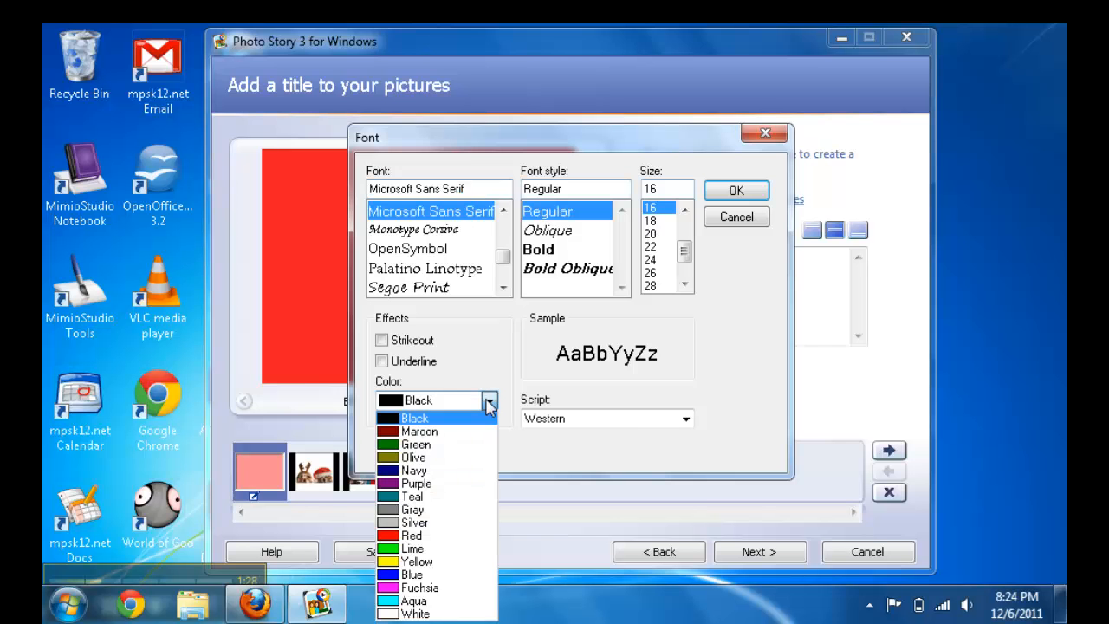
pyautogui.click(490, 402)
pyautogui.click(628, 422)
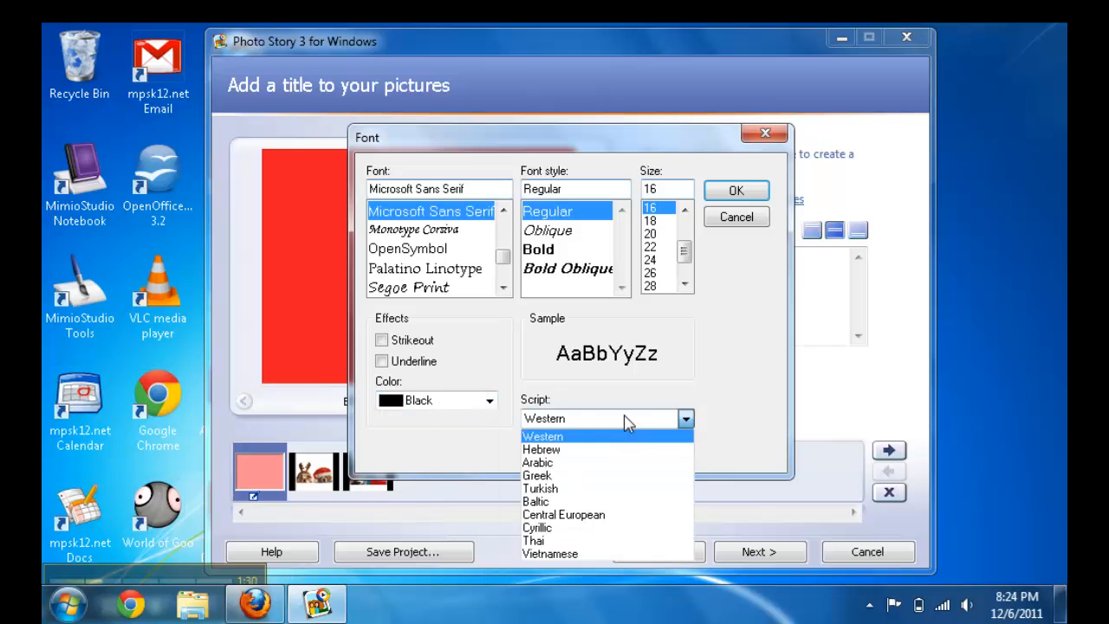
pyautogui.click(628, 422)
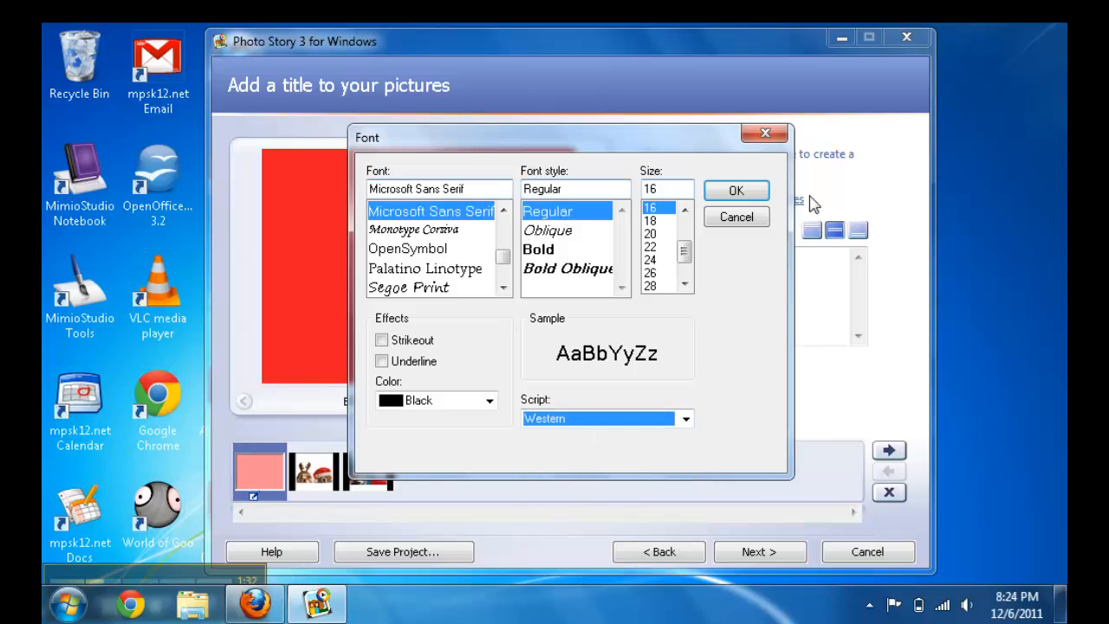
pyautogui.click(735, 192)
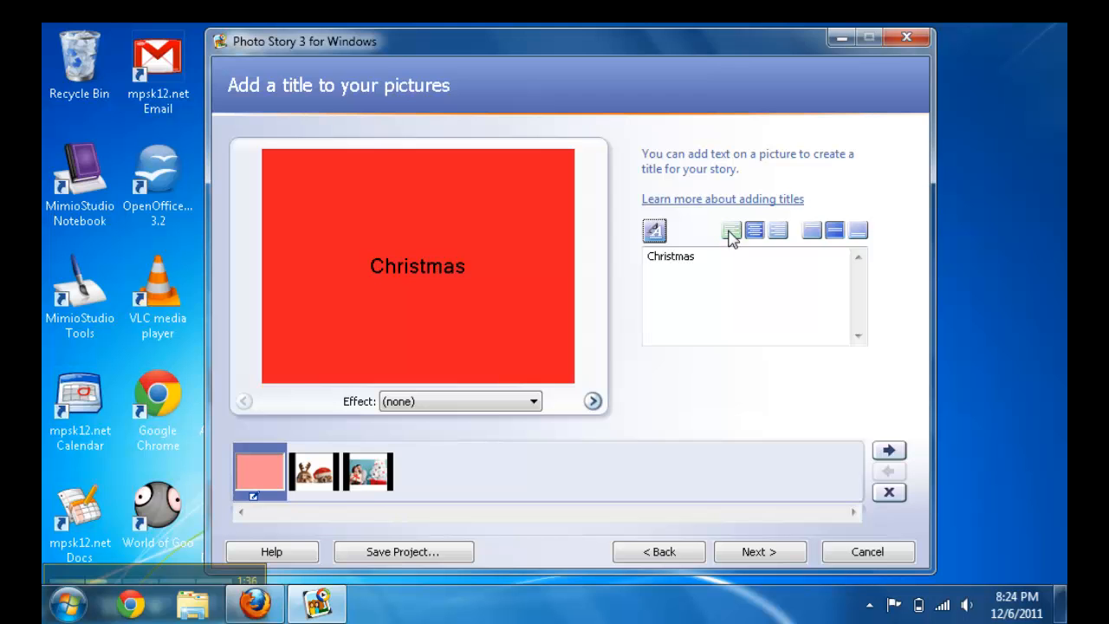
# Align the "Christmas" title to the left and to the top of the red picture
pyautogui.click(732, 230)
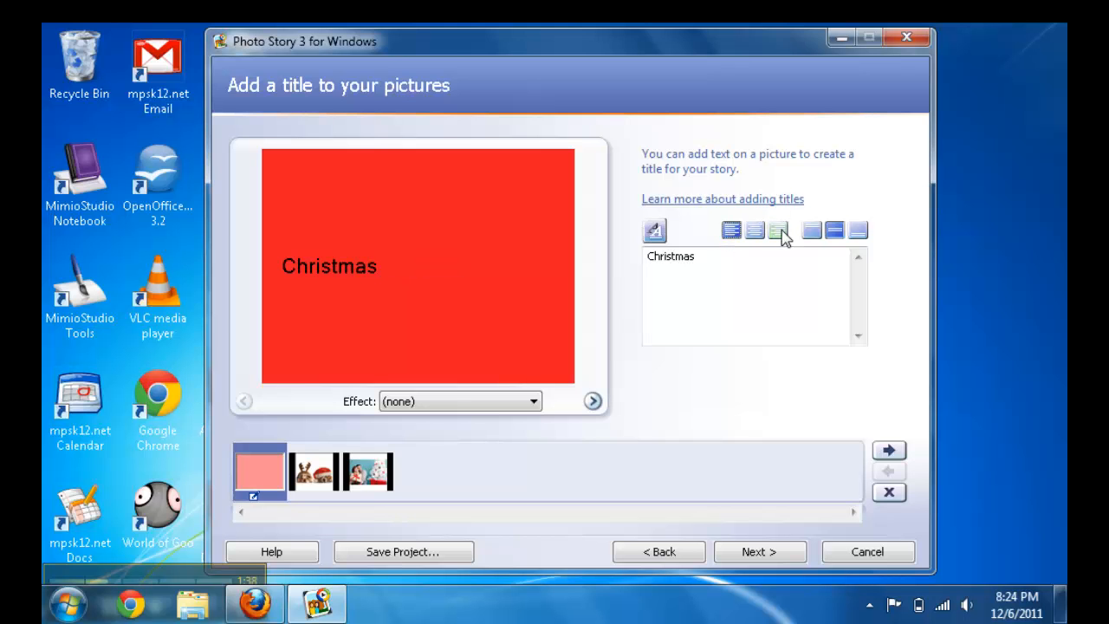
pyautogui.click(777, 231)
pyautogui.click(810, 232)
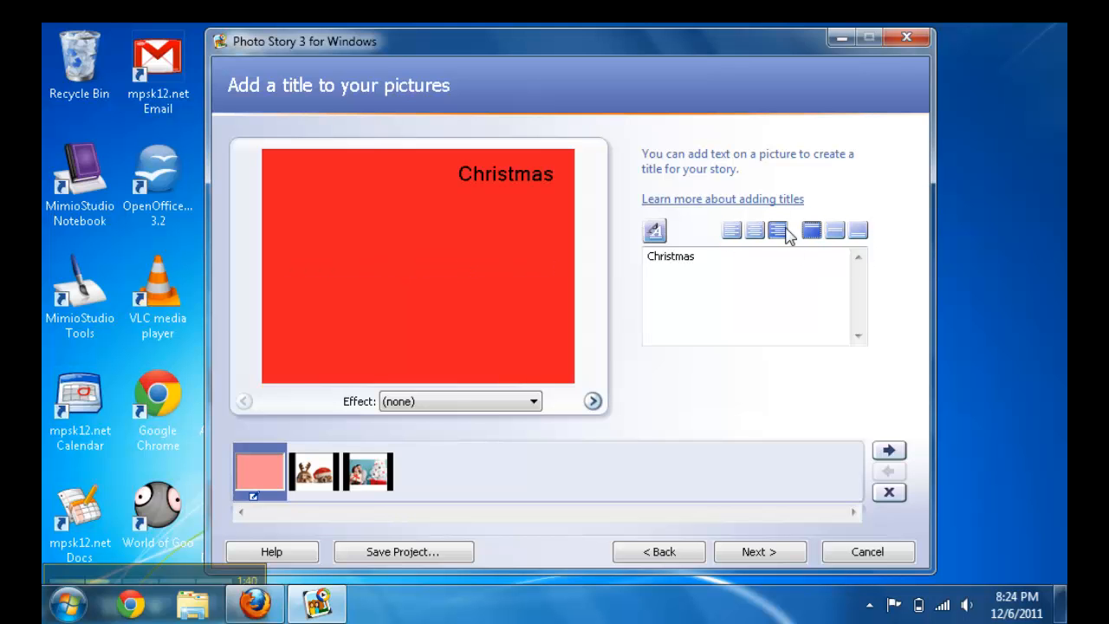
pyautogui.click(732, 230)
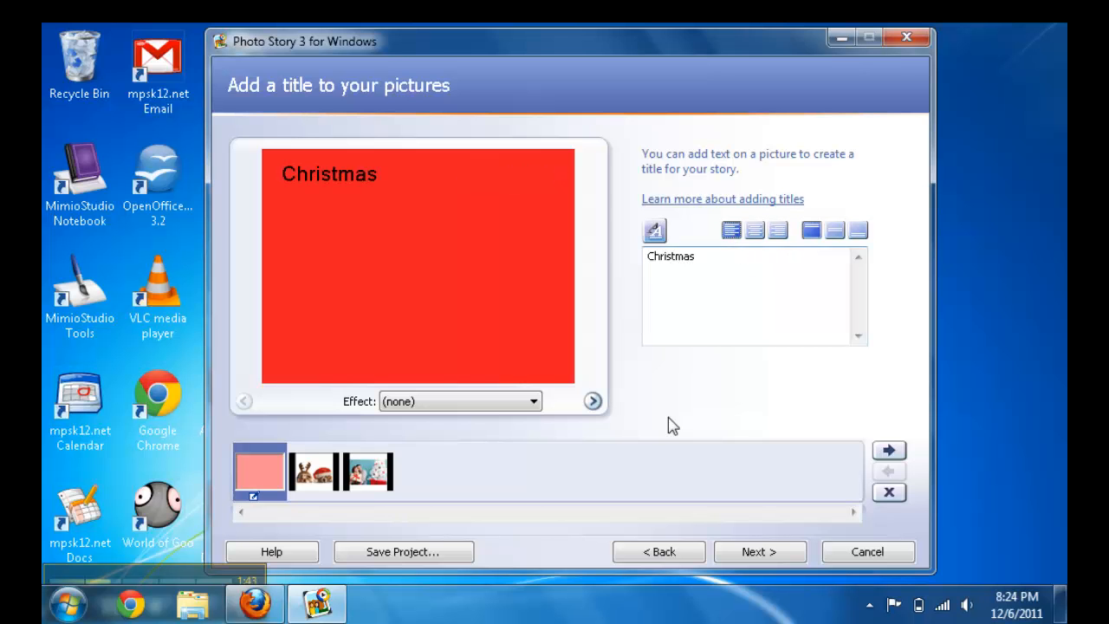
# Apply the Diffuse Glow effect to the title picture and proceed to the narration and motion page
pyautogui.click(534, 401)
pyautogui.click(512, 473)
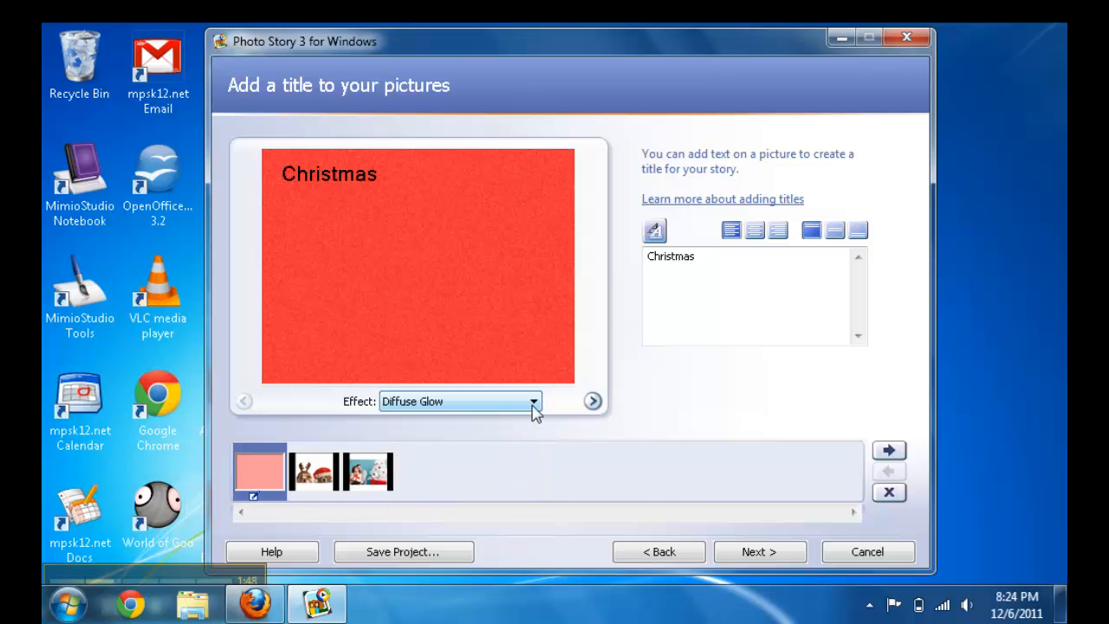
pyautogui.click(774, 559)
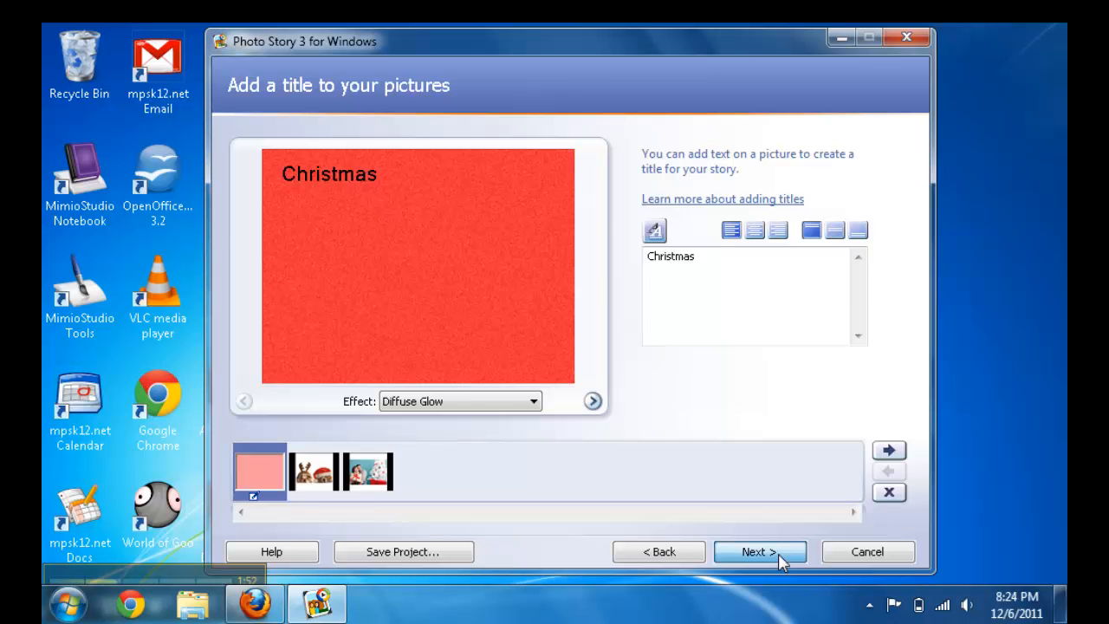
pyautogui.click(780, 558)
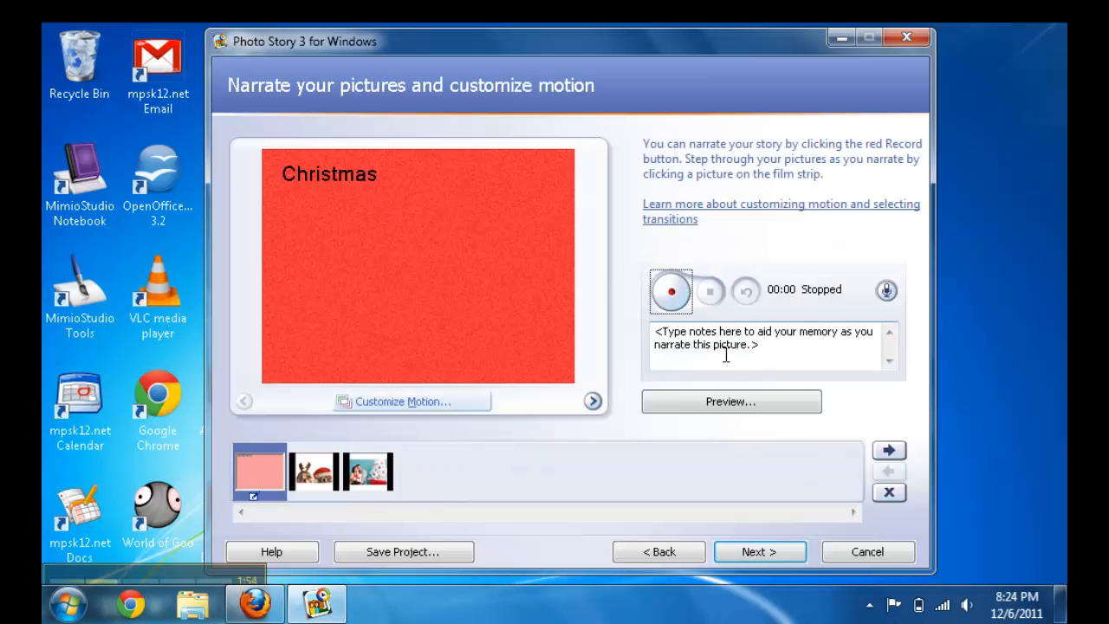
# Replace the placeholder narration note of the red title picture with "Merry Chrismas"
pyautogui.click(724, 353)
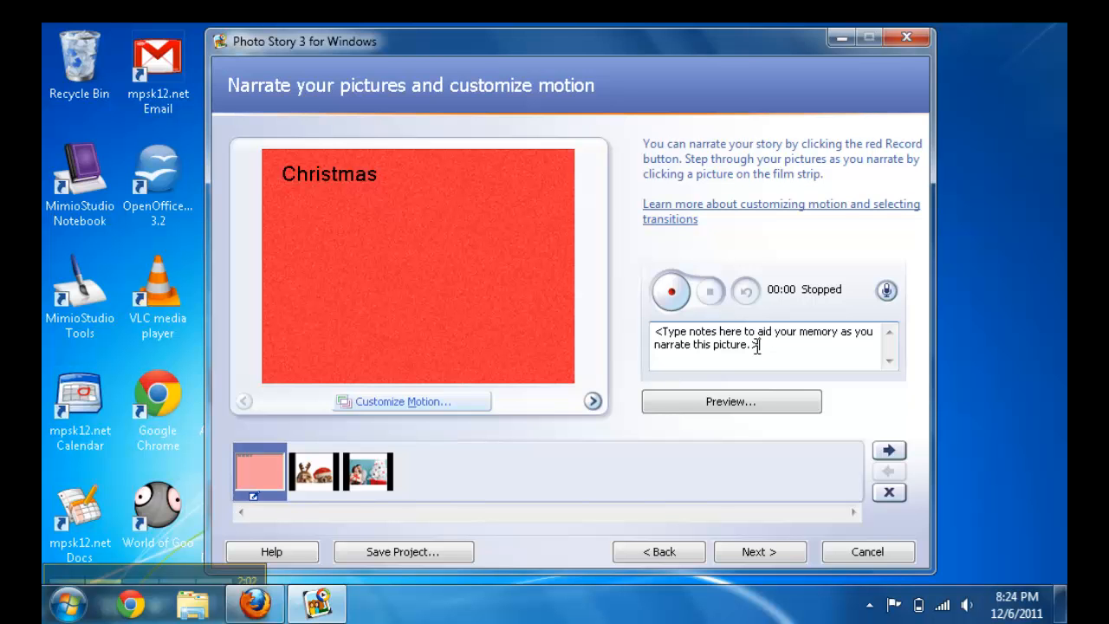
pyautogui.press('BackSpace')
pyautogui.press('BackSpace')
pyautogui.press('BackSpace')
pyautogui.press('BackSpace')
pyautogui.press('BackSpace')
pyautogui.press('BackSpace')
pyautogui.press('BackSpace')
pyautogui.press('BackSpace')
pyautogui.press('BackSpace')
pyautogui.press('BackSpace')
pyautogui.press('BackSpace')
pyautogui.press('BackSpace')
pyautogui.press('BackSpace')
pyautogui.press('BackSpace')
pyautogui.press('BackSpace')
pyautogui.press('BackSpace')
pyautogui.press('BackSpace')
pyautogui.press('BackSpace')
pyautogui.press('BackSpace')
pyautogui.press('BackSpace')
pyautogui.press('BackSpace')
pyautogui.press('BackSpace')
pyautogui.press('BackSpace')
pyautogui.press('BackSpace')
pyautogui.press('BackSpace')
pyautogui.press('BackSpace')
pyautogui.press('BackSpace')
pyautogui.press('BackSpace')
pyautogui.press('BackSpace')
pyautogui.press('BackSpace')
pyautogui.press('BackSpace')
pyautogui.press('BackSpace')
pyautogui.press('BackSpace')
pyautogui.press('BackSpace')
pyautogui.press('BackSpace')
pyautogui.press('BackSpace')
pyautogui.press('BackSpace')
pyautogui.press('BackSpace')
pyautogui.press('BackSpace')
pyautogui.press('BackSpace')
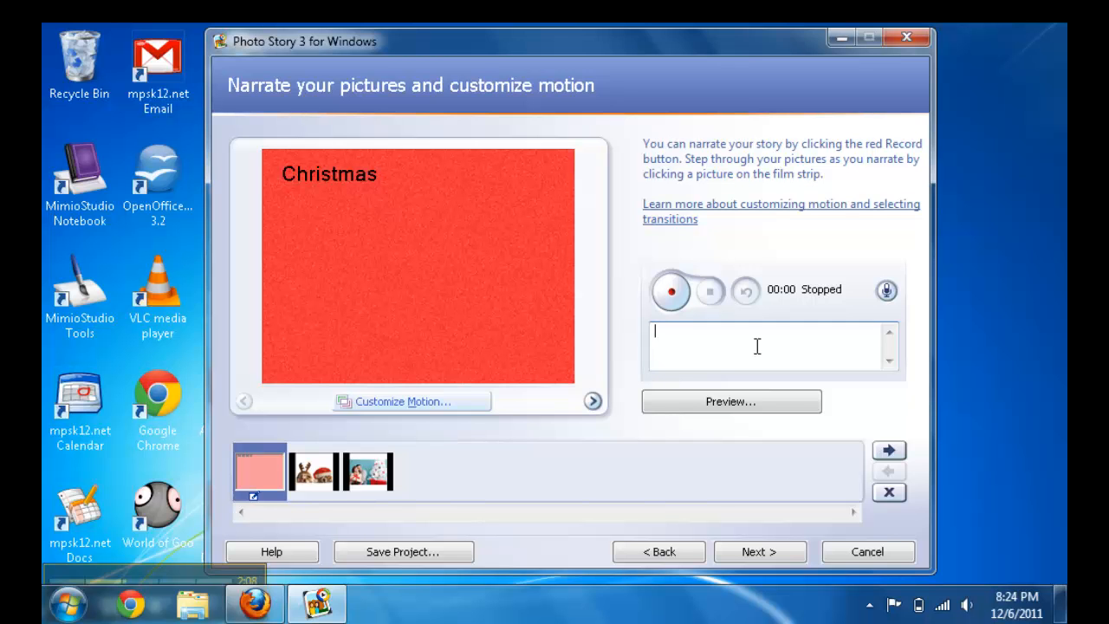
pyautogui.write('Merry Chrismas')
# Replace the placeholder narration note of the dogs picture with "Isn't this cute"
pyautogui.click(319, 475)
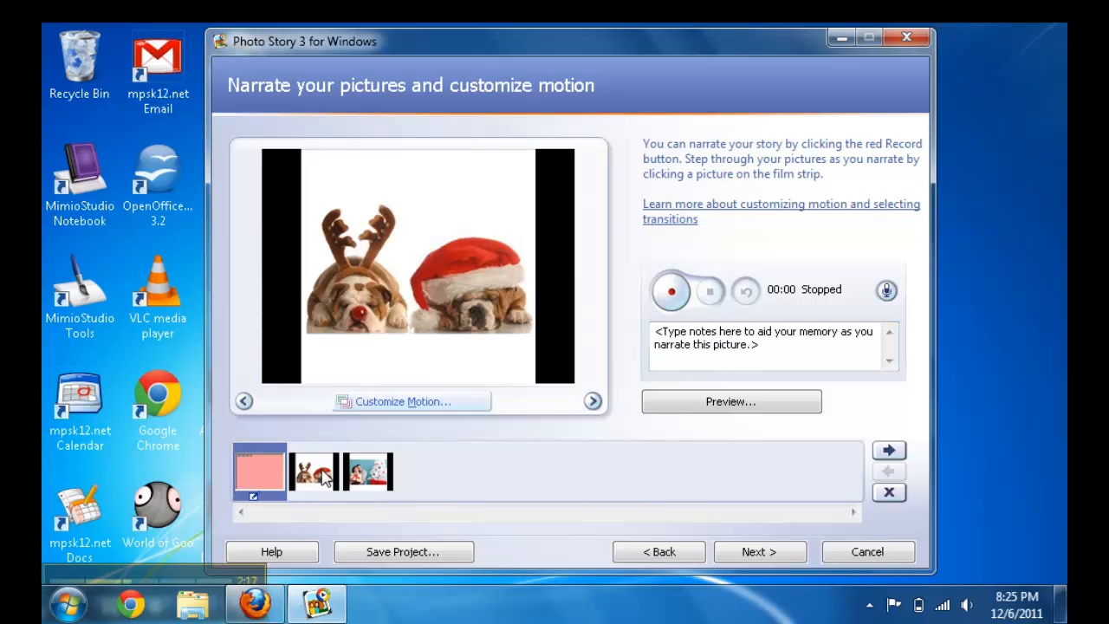
pyautogui.click(766, 344)
pyautogui.press('BackSpace')
pyautogui.press('BackSpace')
pyautogui.press('BackSpace')
pyautogui.press('BackSpace')
pyautogui.press('BackSpace')
pyautogui.press('BackSpace')
pyautogui.press('BackSpace')
pyautogui.press('BackSpace')
pyautogui.press('BackSpace')
pyautogui.press('BackSpace')
pyautogui.press('BackSpace')
pyautogui.press('BackSpace')
pyautogui.press('BackSpace')
pyautogui.press('BackSpace')
pyautogui.press('BackSpace')
pyautogui.press('BackSpace')
pyautogui.press('BackSpace')
pyautogui.press('BackSpace')
pyautogui.press('BackSpace')
pyautogui.press('BackSpace')
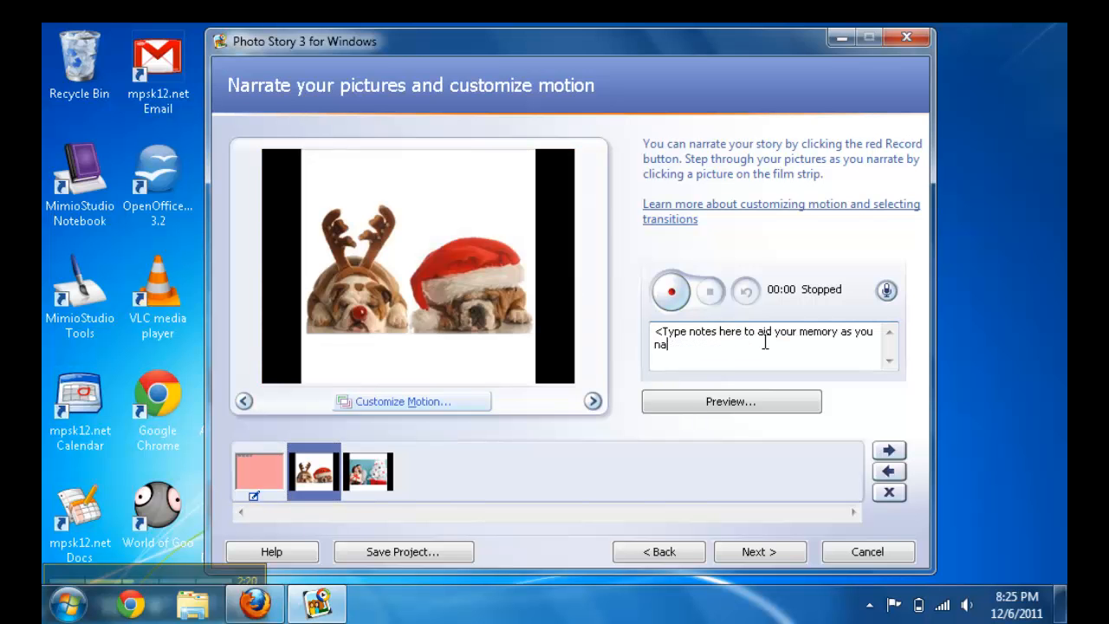
pyautogui.press('BackSpace')
pyautogui.press('BackSpace')
pyautogui.press('BackSpace')
pyautogui.press('BackSpace')
pyautogui.press('BackSpace')
pyautogui.press('BackSpace')
pyautogui.press('BackSpace')
pyautogui.press('BackSpace')
pyautogui.press('BackSpace')
pyautogui.press('BackSpace')
pyautogui.press('BackSpace')
pyautogui.press('BackSpace')
pyautogui.press('BackSpace')
pyautogui.press('BackSpace')
pyautogui.press('BackSpace')
pyautogui.press('BackSpace')
pyautogui.press('BackSpace')
pyautogui.press('BackSpace')
pyautogui.press('BackSpace')
pyautogui.press('BackSpace')
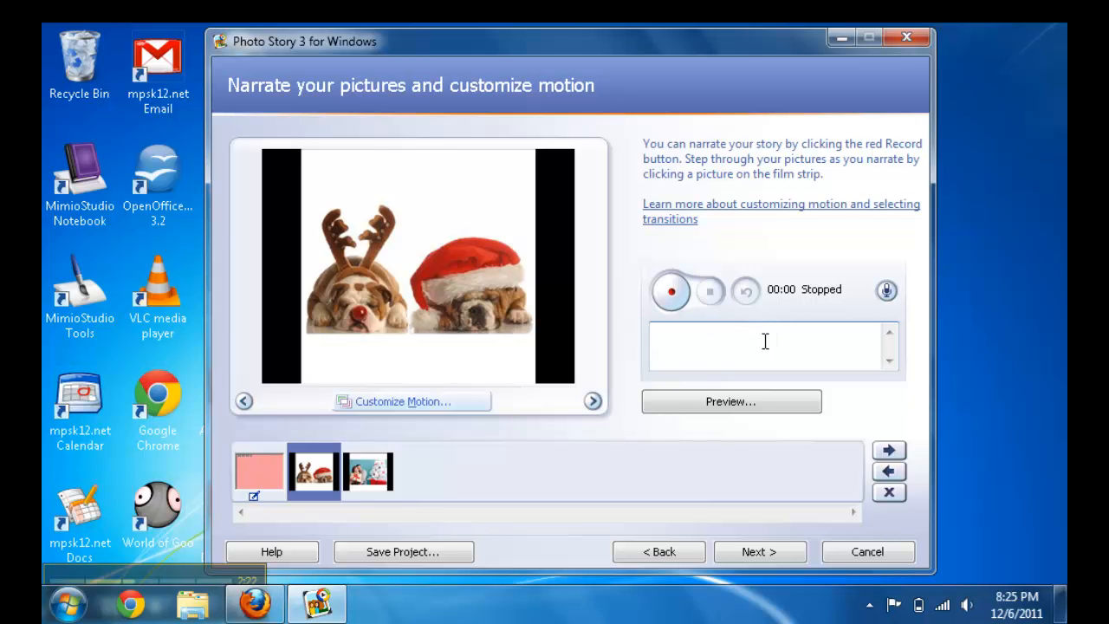
pyautogui.write("Isn't this cute")
# Specify custom motion for the dogs picture, moving the start frame down and the end frame up near the picture's upper edge
pyautogui.click(421, 399)
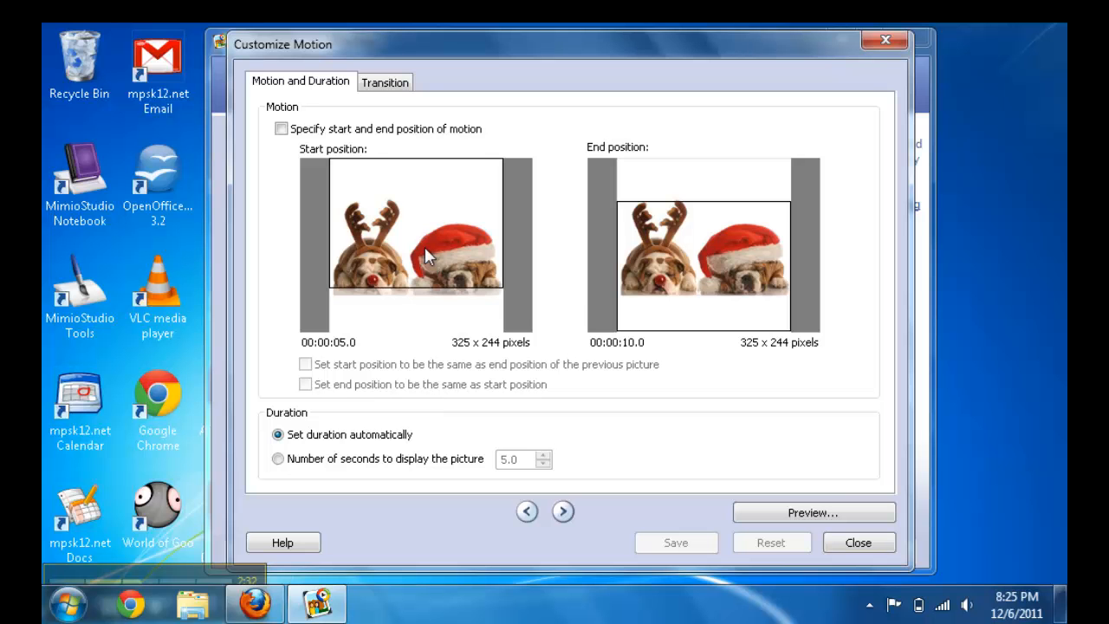
pyautogui.click(281, 130)
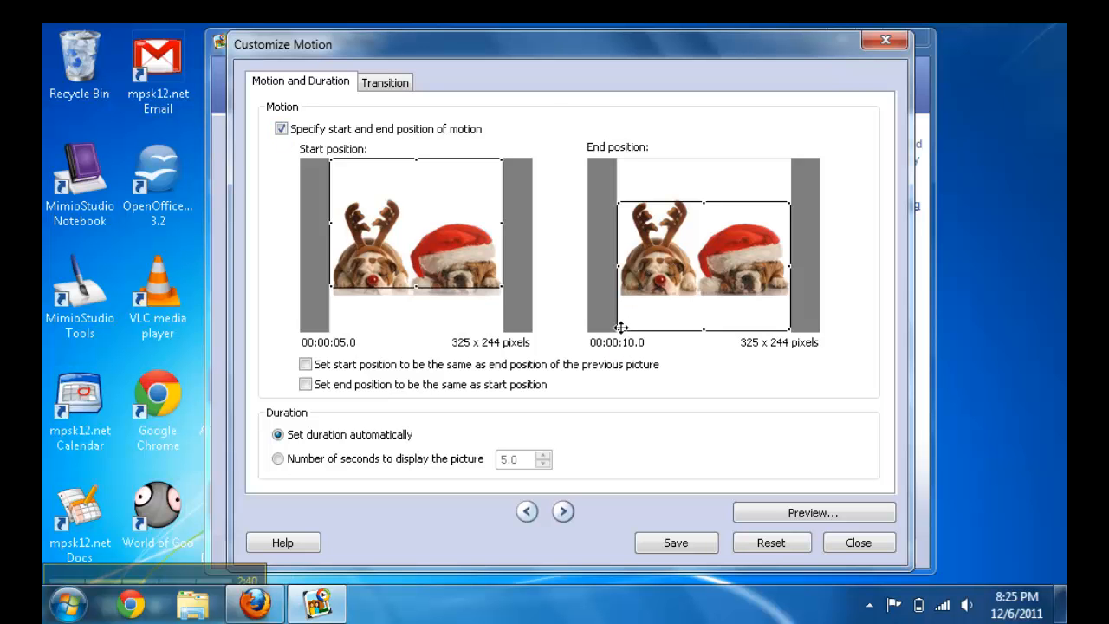
pyautogui.moveTo(621, 328); pyautogui.dragTo(625, 290)
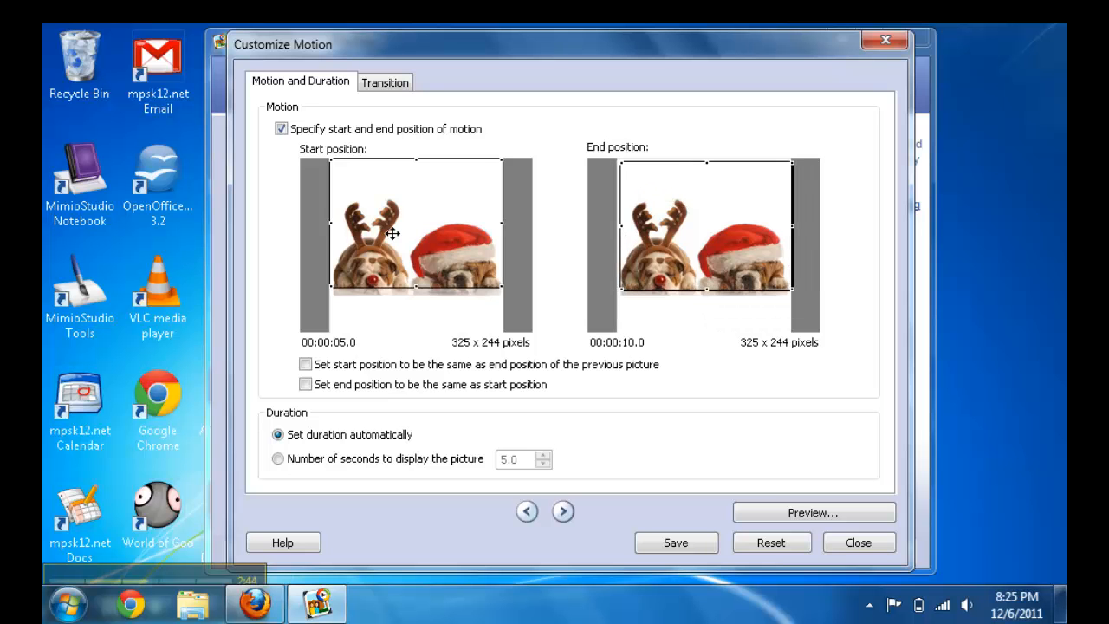
pyautogui.moveTo(399, 246); pyautogui.dragTo(397, 284)
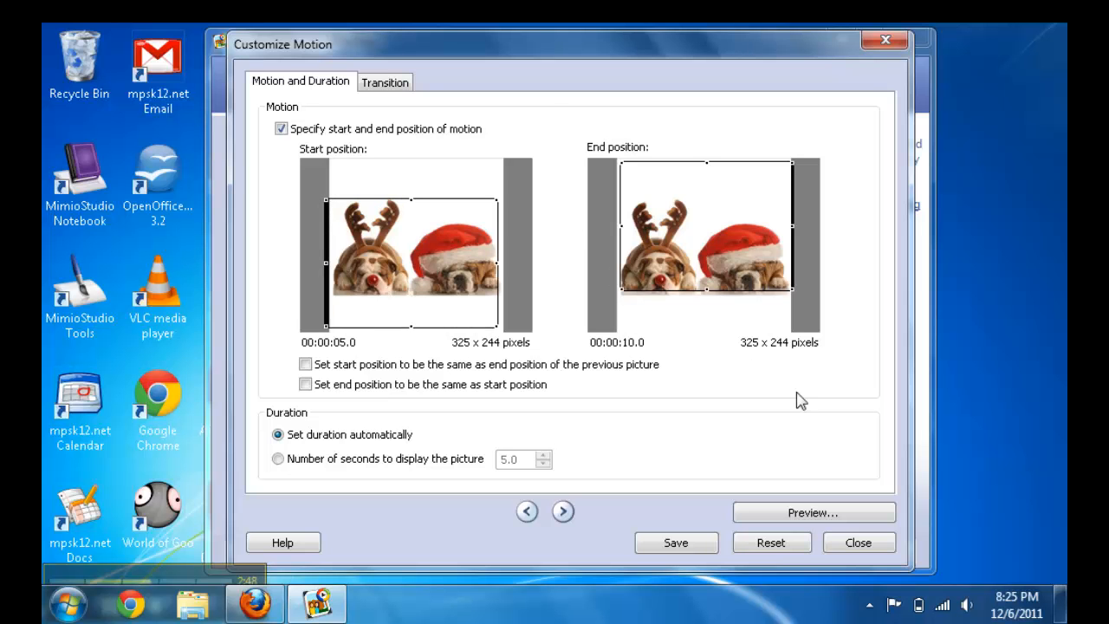
# Preview the story with the dogs picture's custom motion and look through the transitions available for starting that picture
pyautogui.click(775, 513)
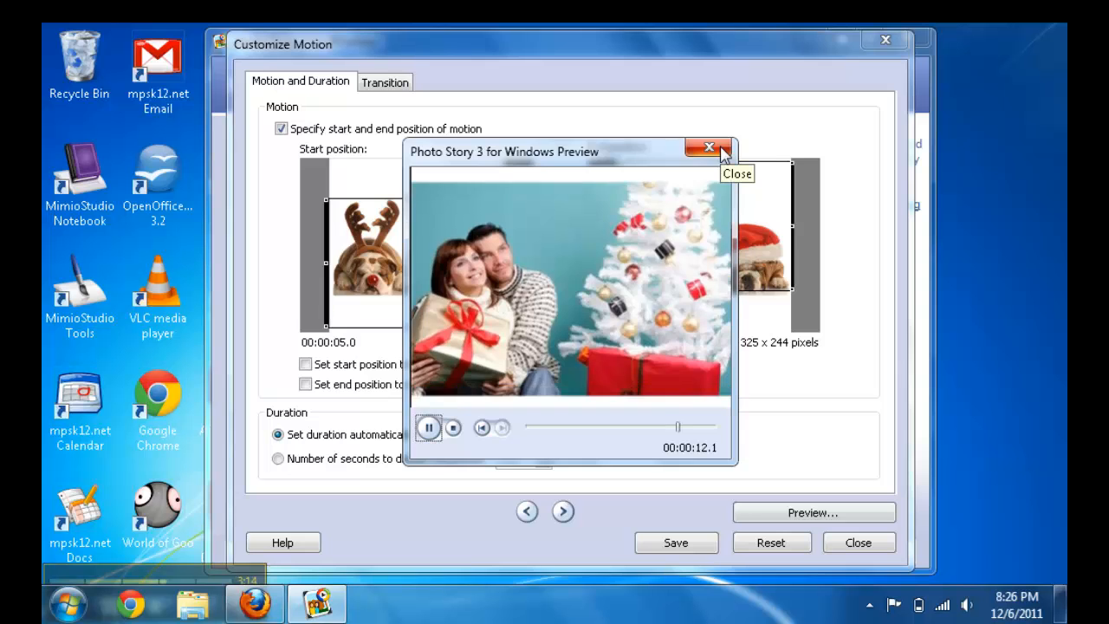
pyautogui.click(723, 152)
pyautogui.click(382, 82)
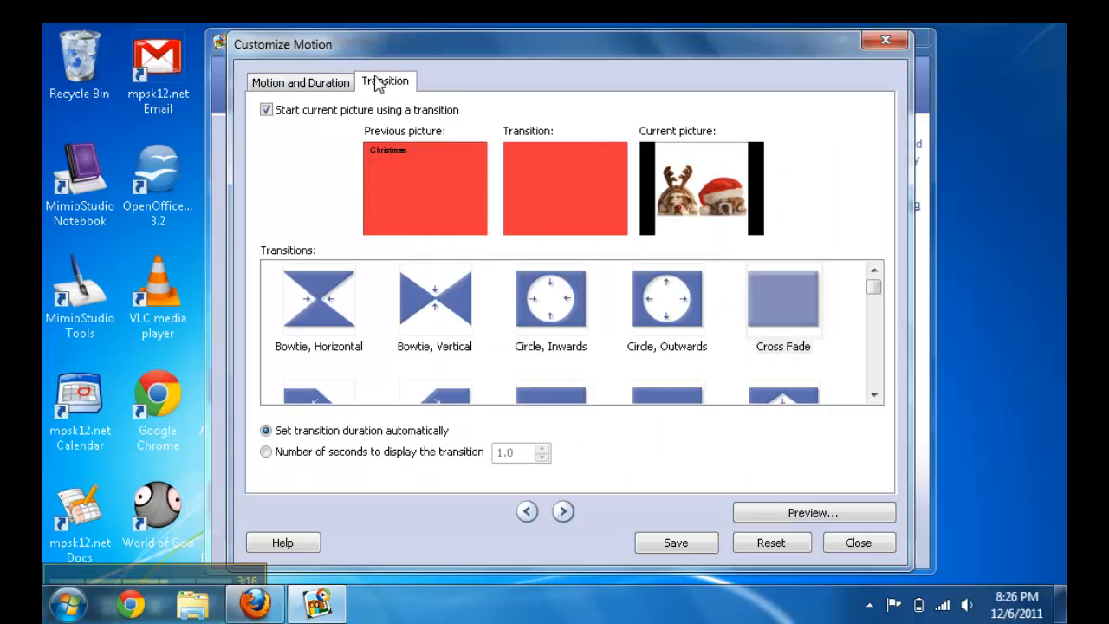
pyautogui.click(873, 375)
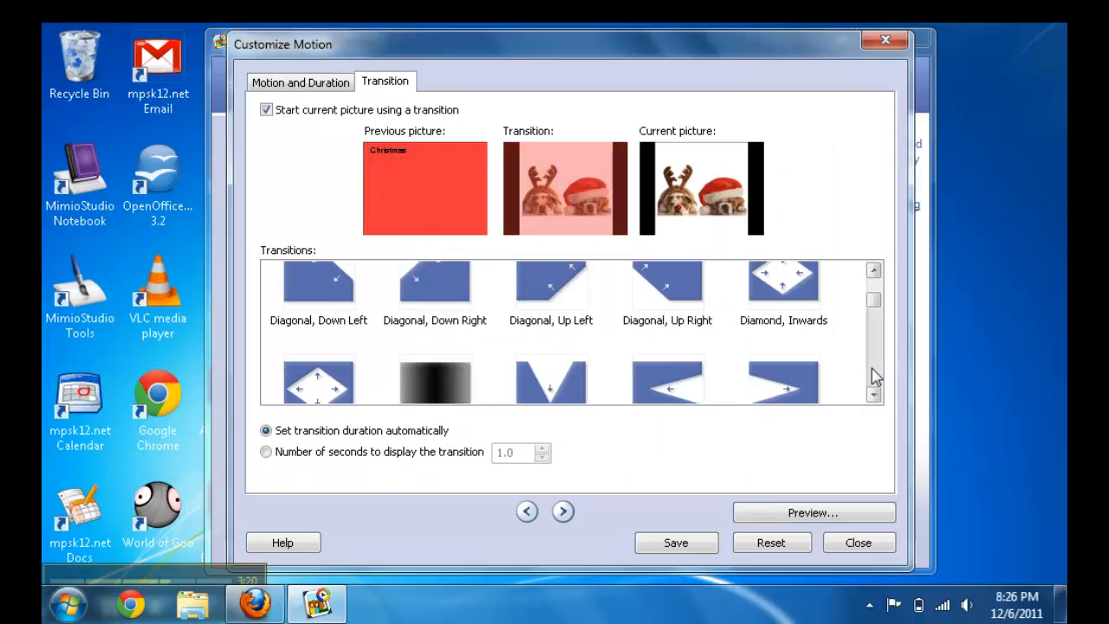
pyautogui.click(873, 376)
pyautogui.click(874, 375)
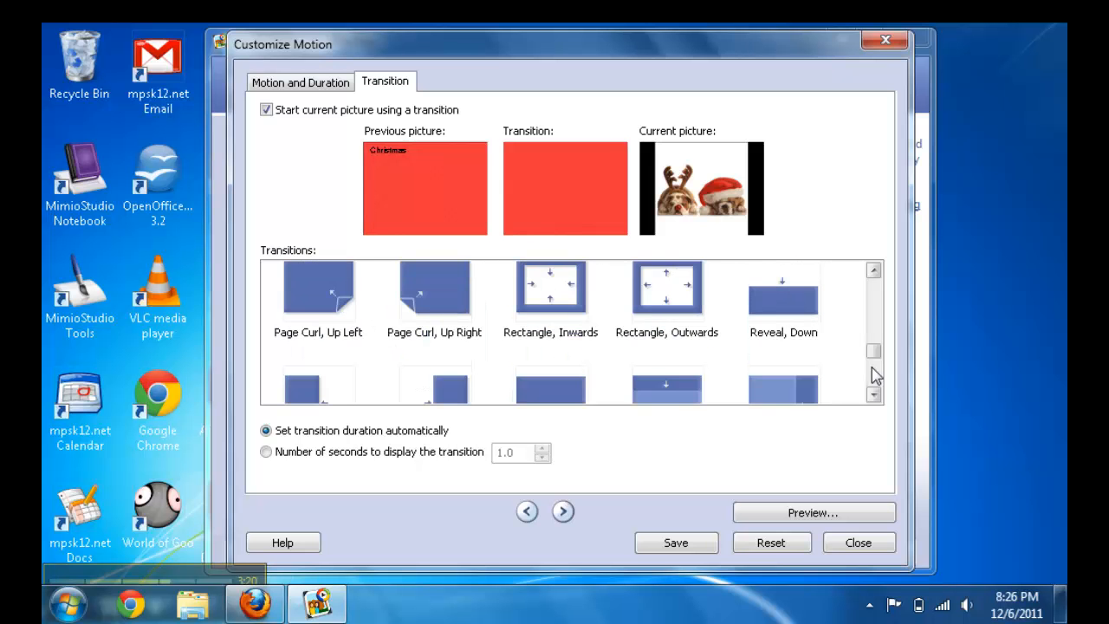
pyautogui.click(873, 375)
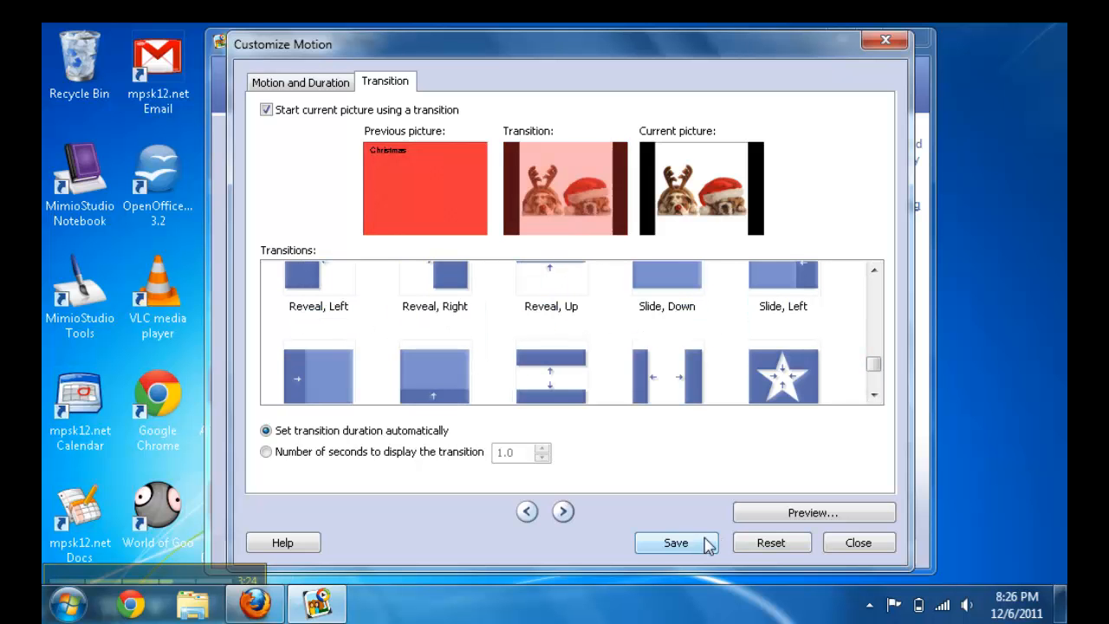
# Save the dogs picture's custom motion settings and proceed to the background music page
pyautogui.click(679, 542)
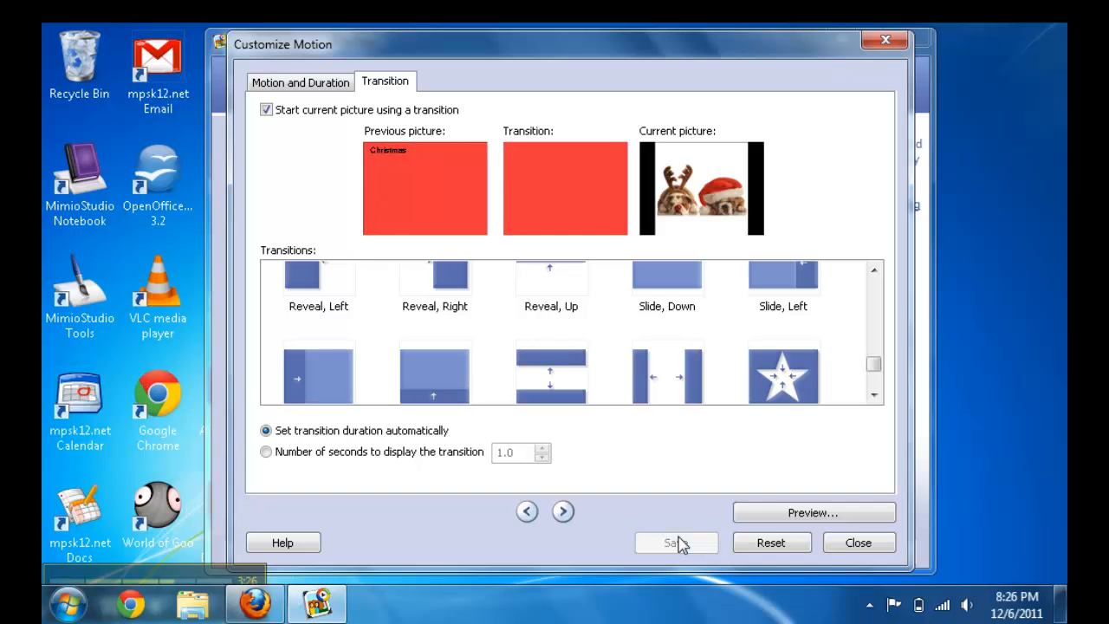
pyautogui.click(877, 548)
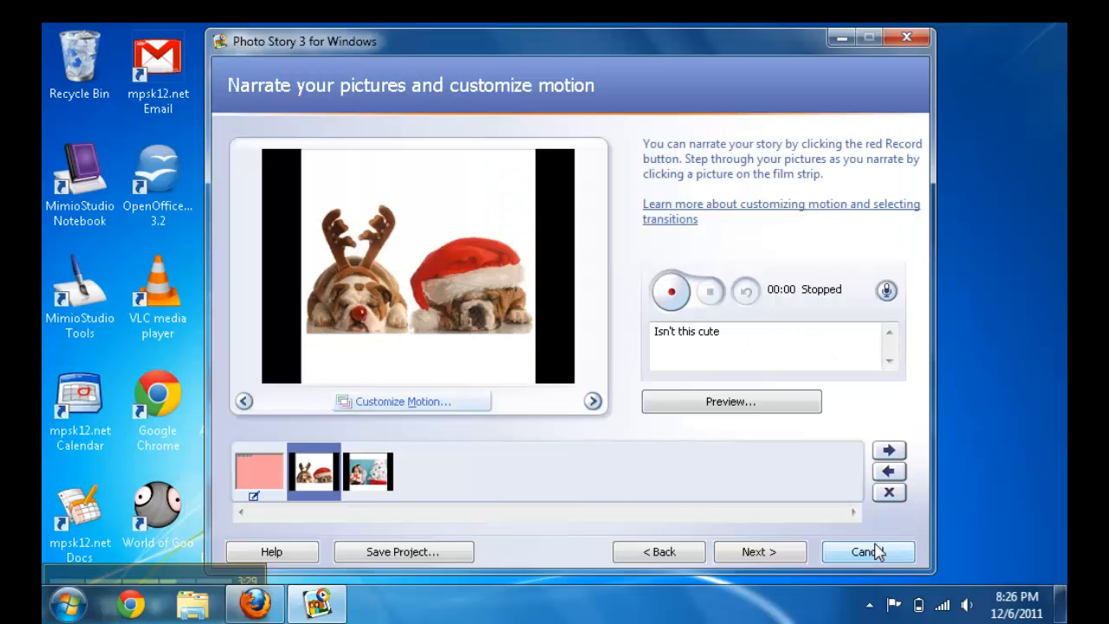
pyautogui.click(771, 555)
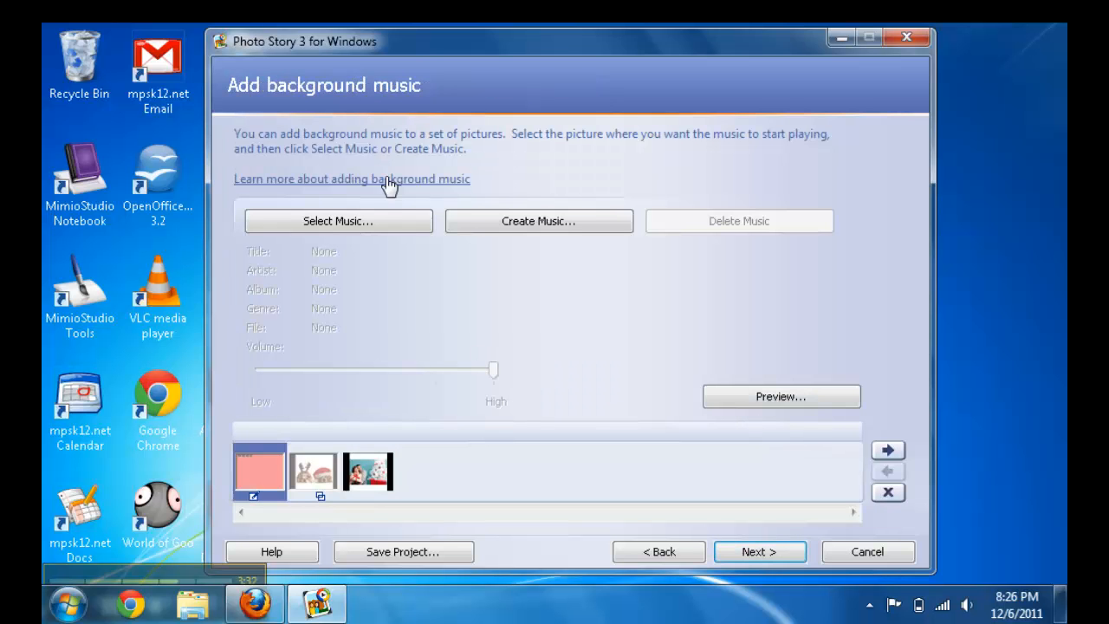
# Examine the custom music properties and the project's file saving options without applying either
pyautogui.click(521, 227)
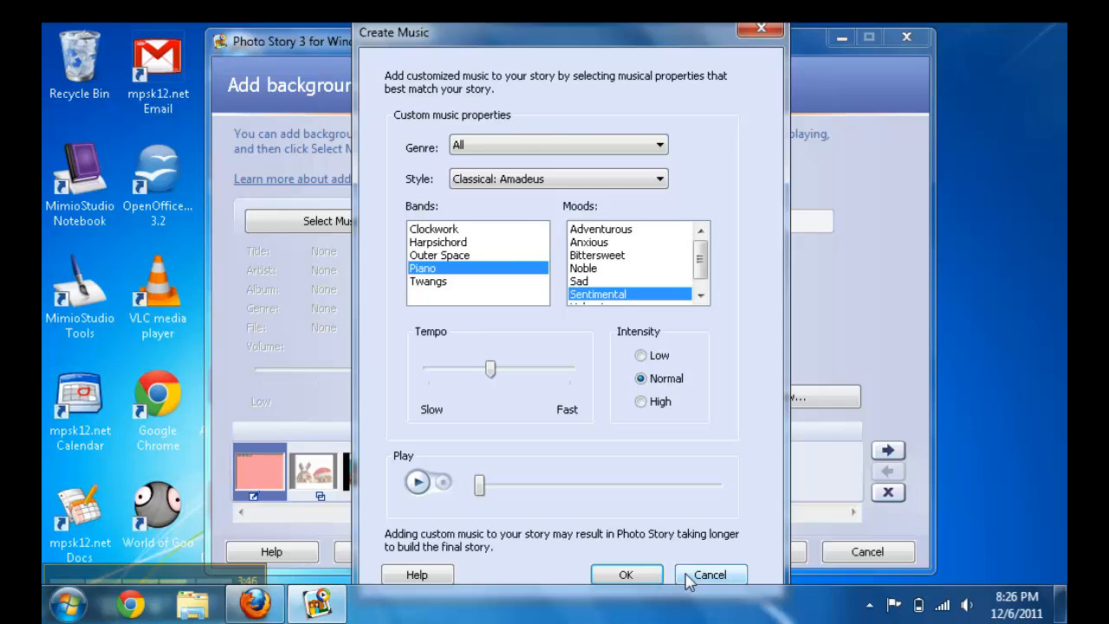
pyautogui.click(689, 579)
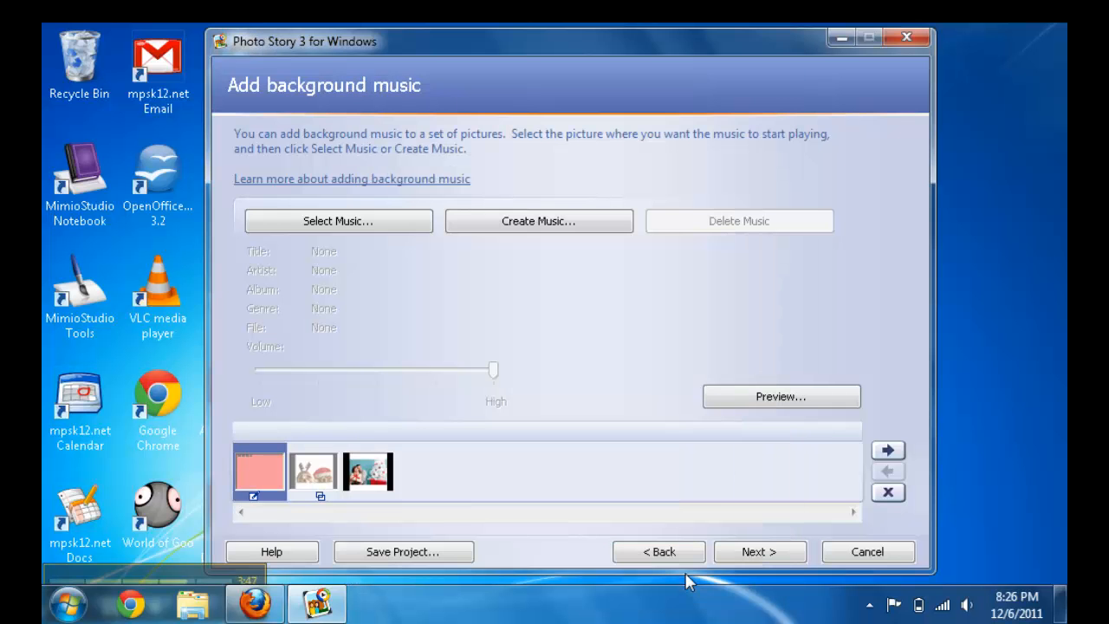
pyautogui.click(375, 557)
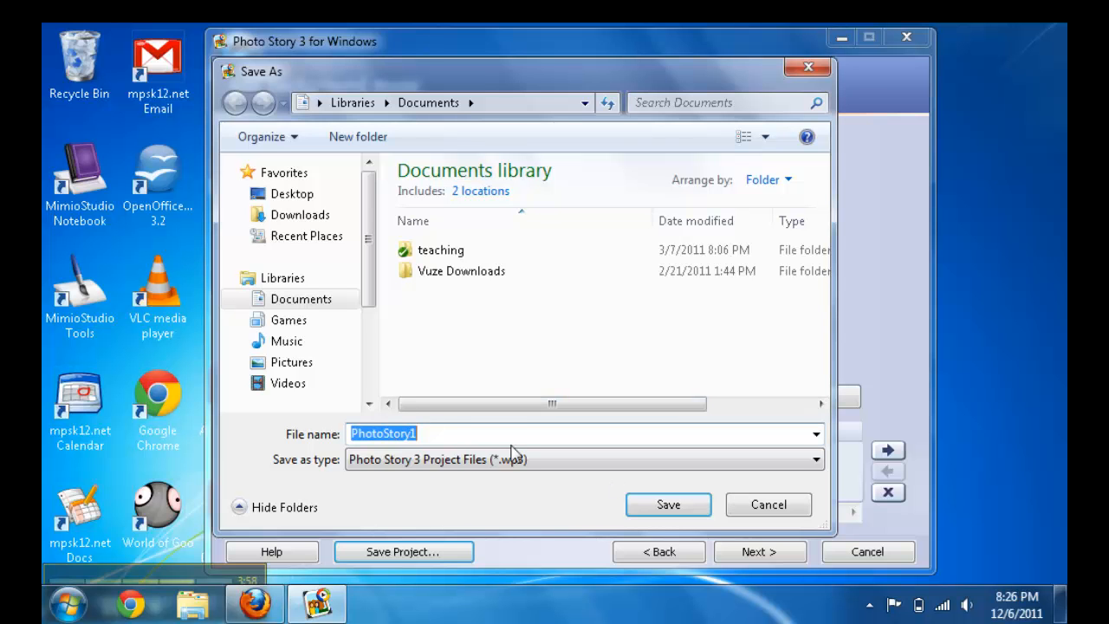
pyautogui.click(768, 508)
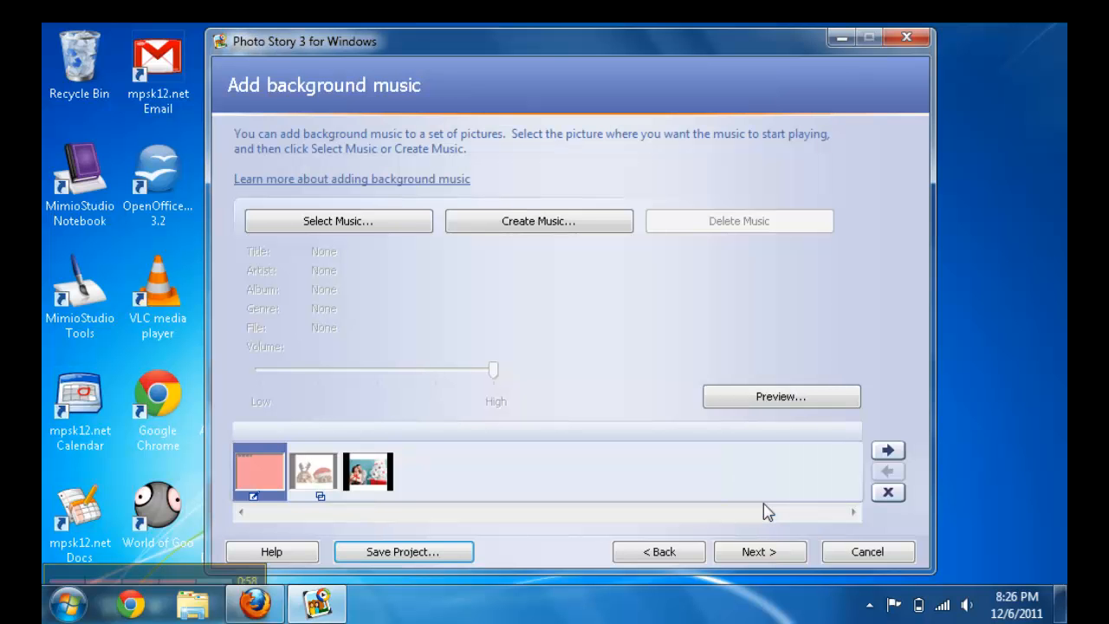
# Proceed to saving the story and choose playback on a Smartphone with Windows Media Player 10 Mobile
pyautogui.click(752, 557)
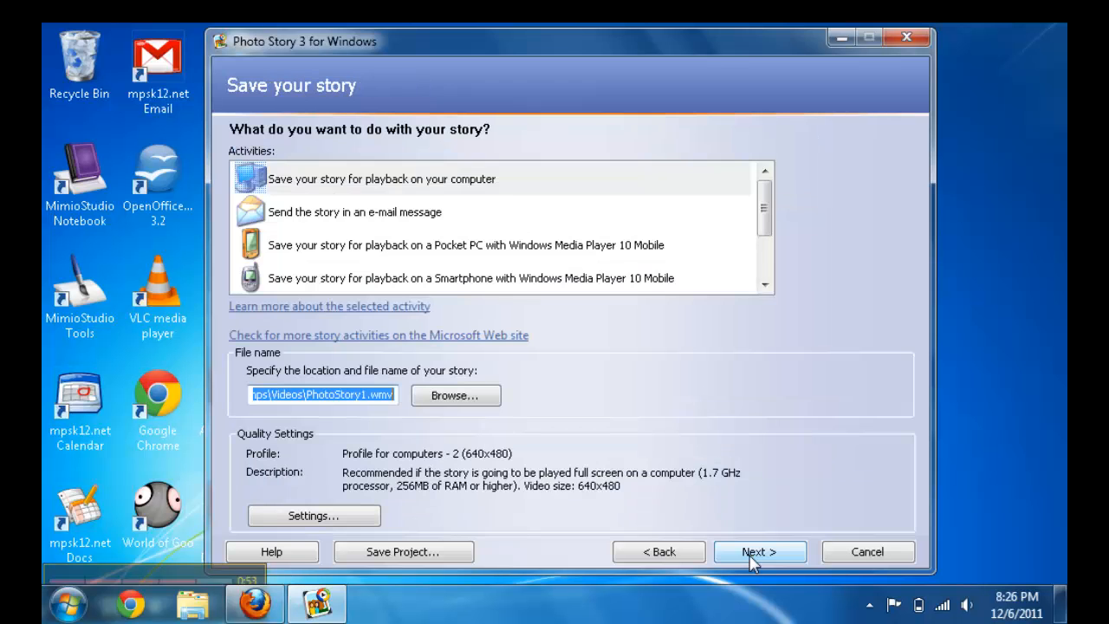
pyautogui.click(764, 286)
pyautogui.click(764, 286)
pyautogui.click(632, 221)
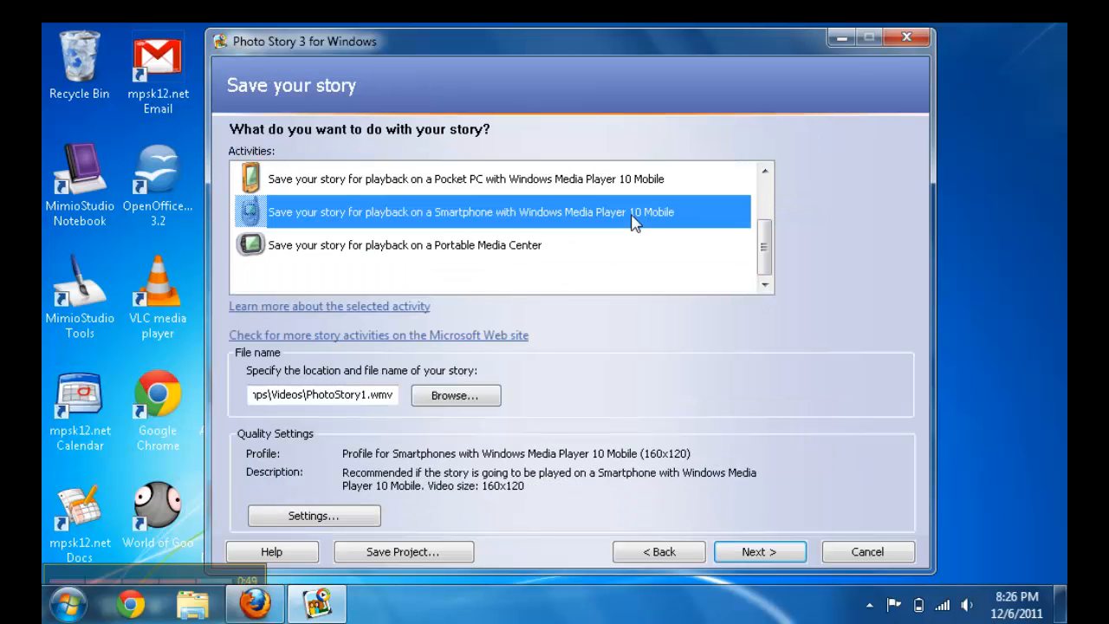
# Check the save location options, keep PhotoStory1.wmv in the Videos folder as the output and build the story video
pyautogui.click(476, 403)
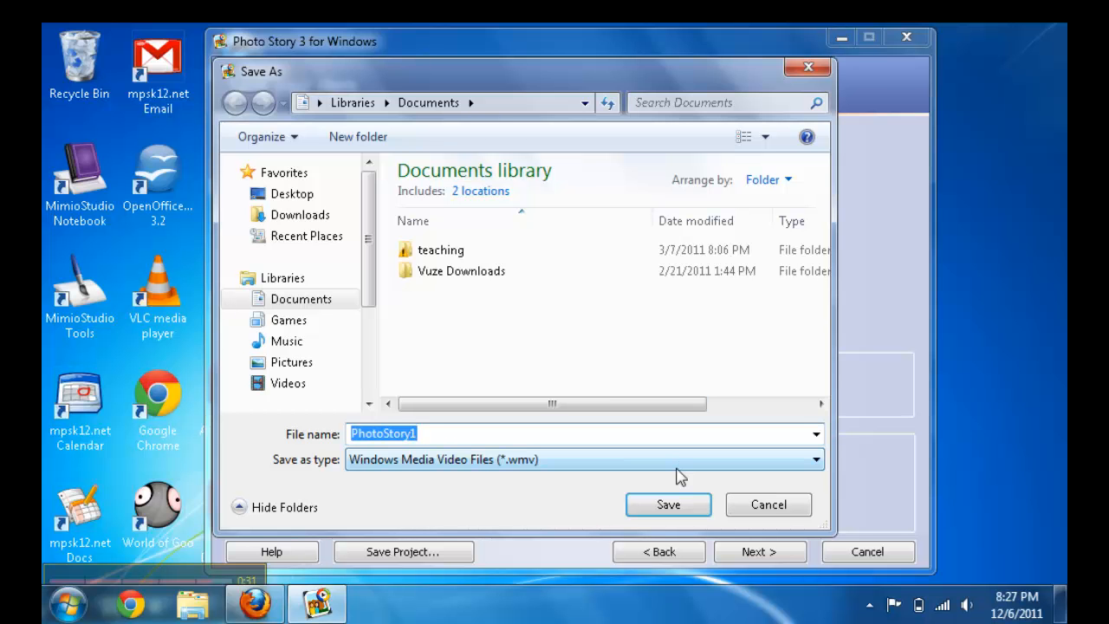
pyautogui.click(780, 506)
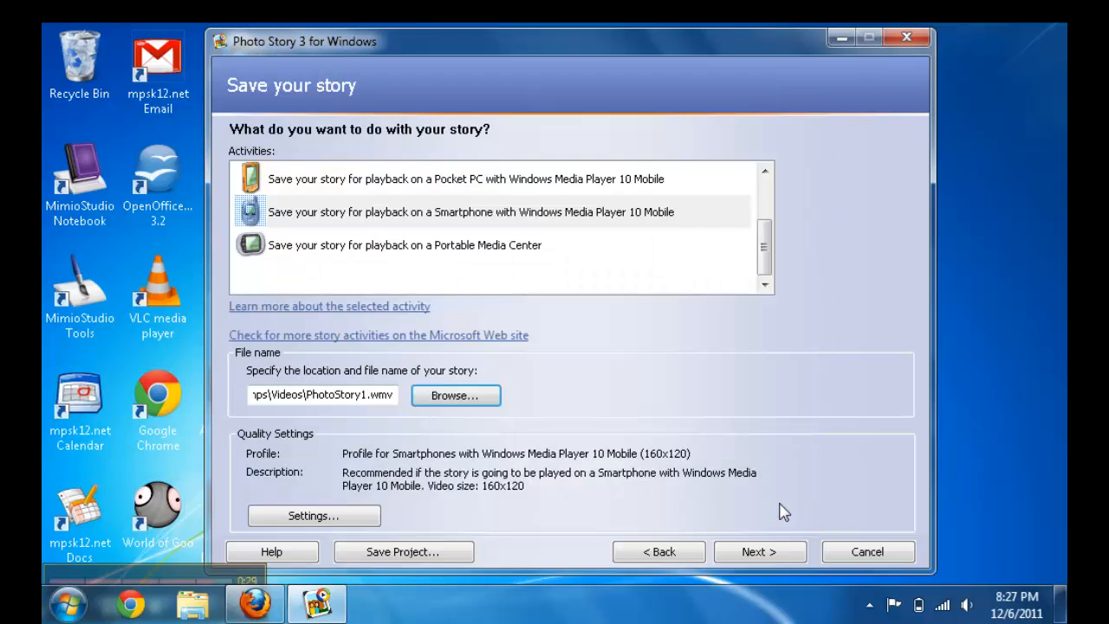
pyautogui.click(764, 555)
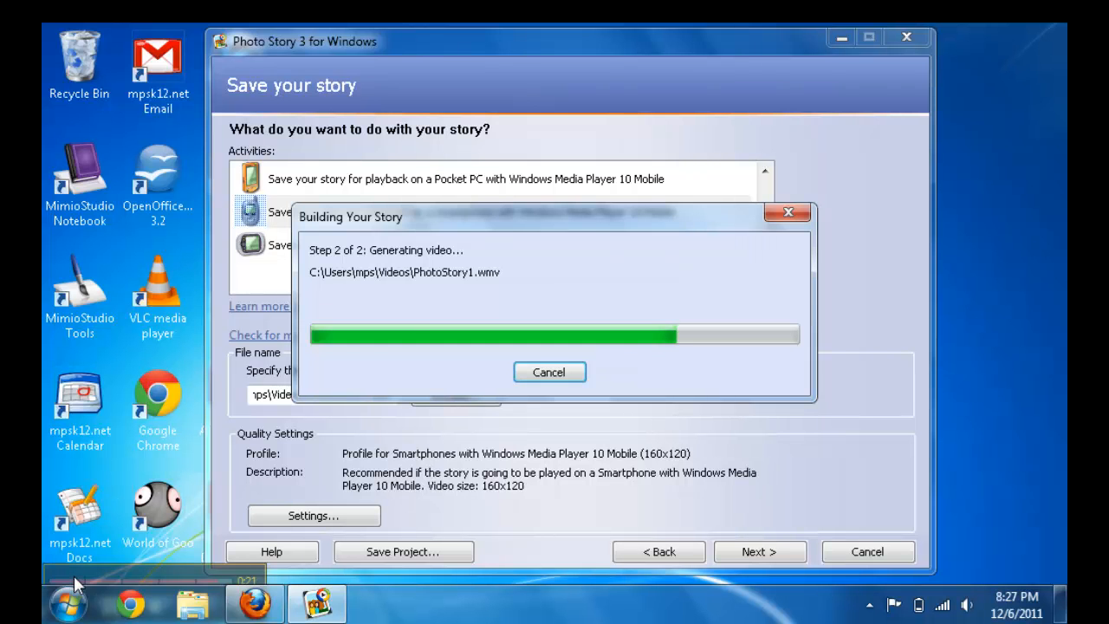
pyautogui.moveTo(112, 492)
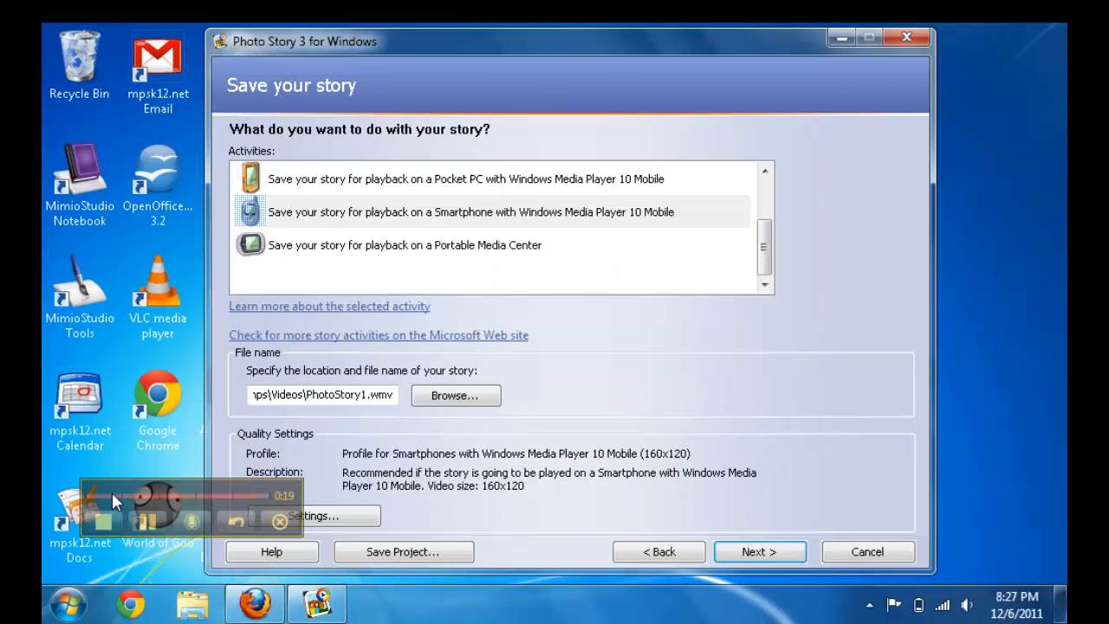